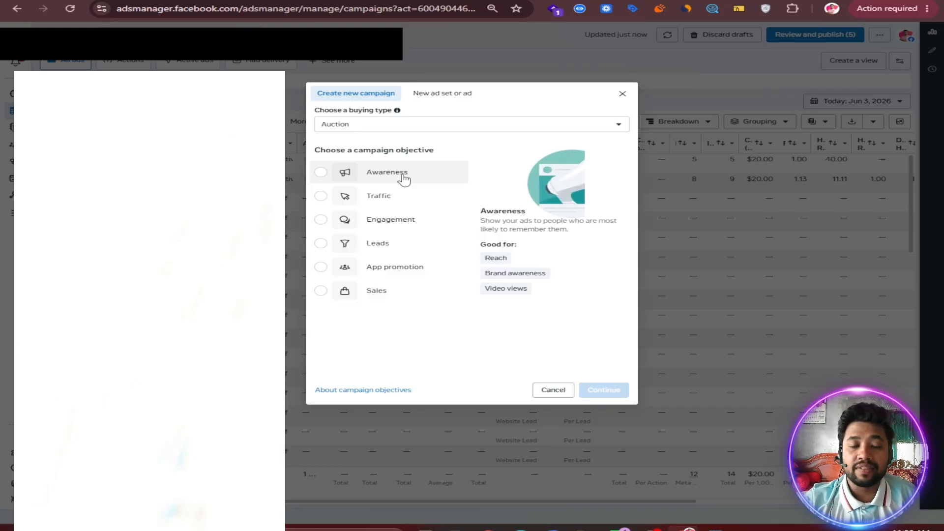
Step: Create a new auction campaign with the Awareness objective and dismiss the recommended setup notice
{"action": "left_click", "coordinate": [401, 176]}
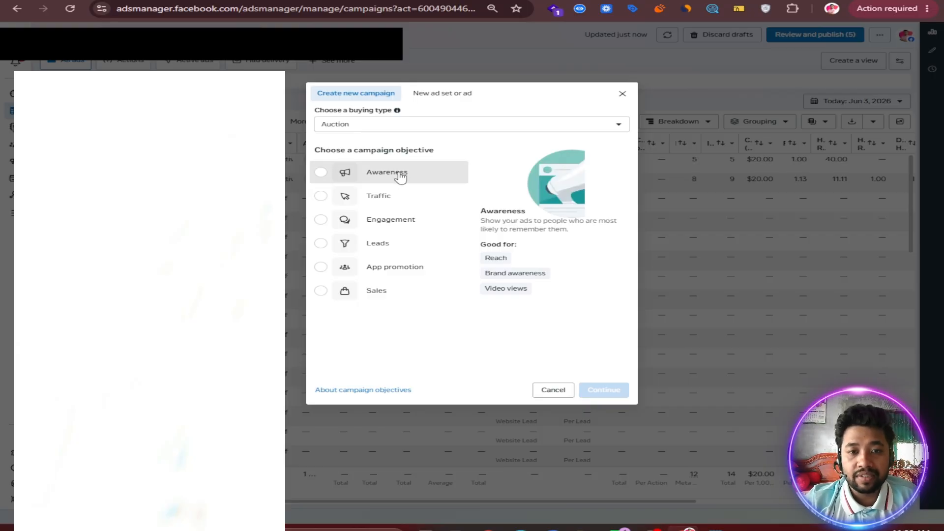
{"action": "left_click", "coordinate": [602, 394]}
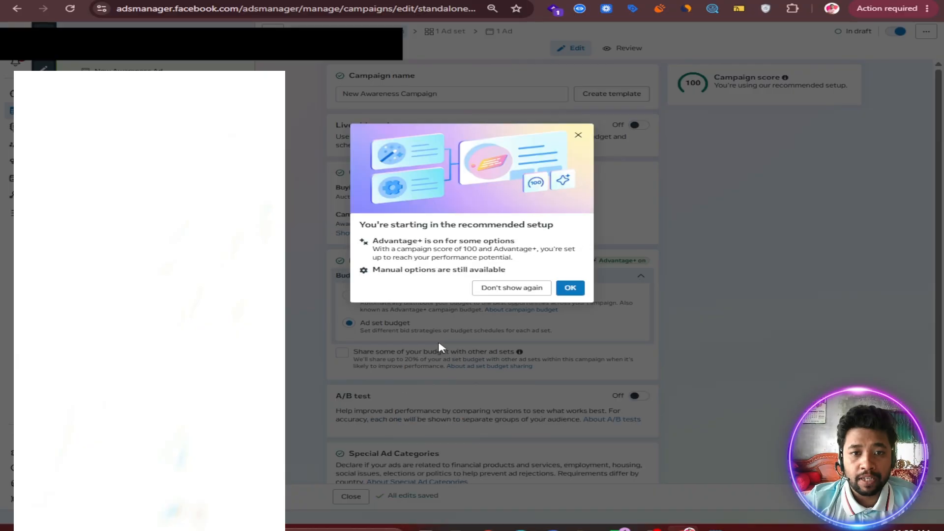
{"action": "left_click", "coordinate": [578, 135]}
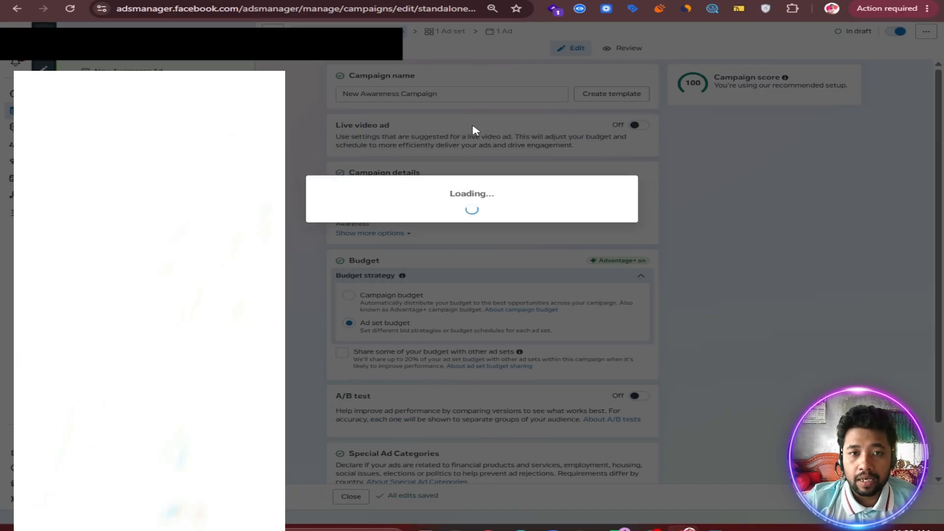
Step: Rename the campaign as "R - Awareness Campaign - 03/06/2026"
{"action": "triple_click", "coordinate": [385, 93]}
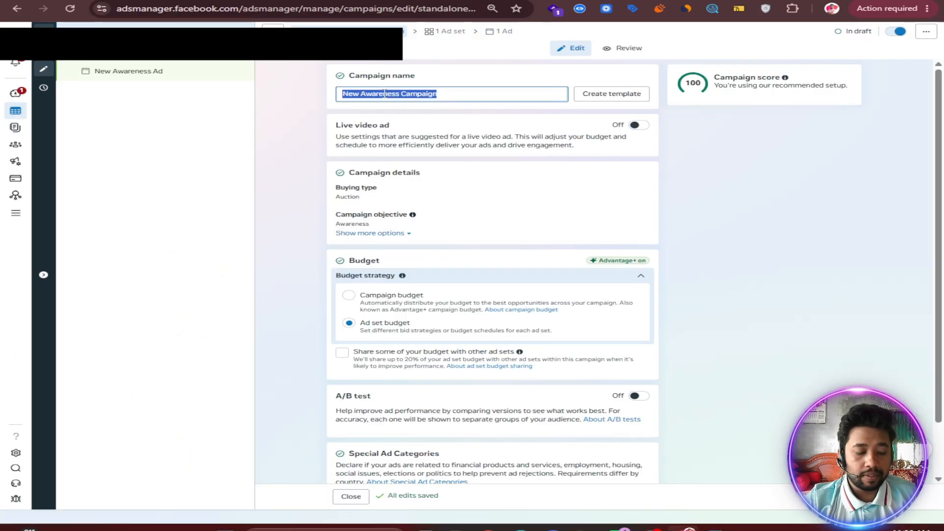
{"action": "type", "text": "R -"}
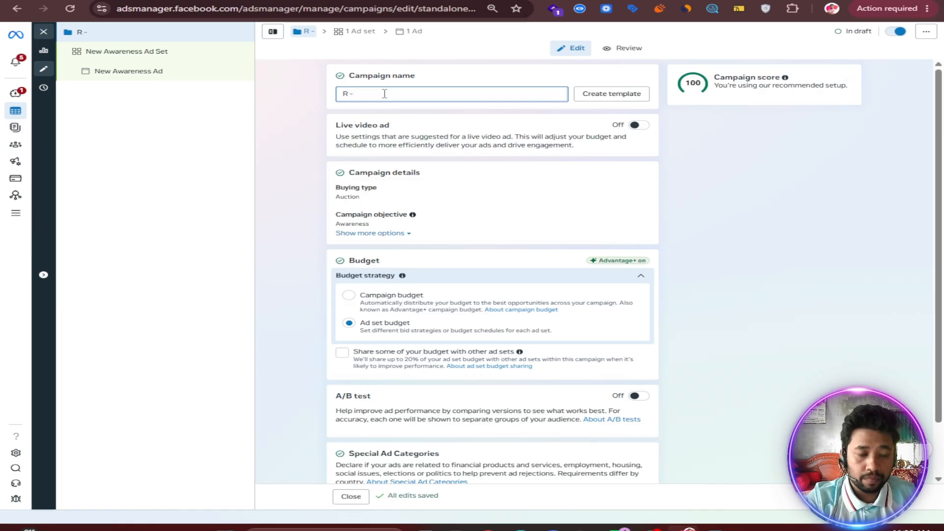
{"action": "type", "text": "Aw"}
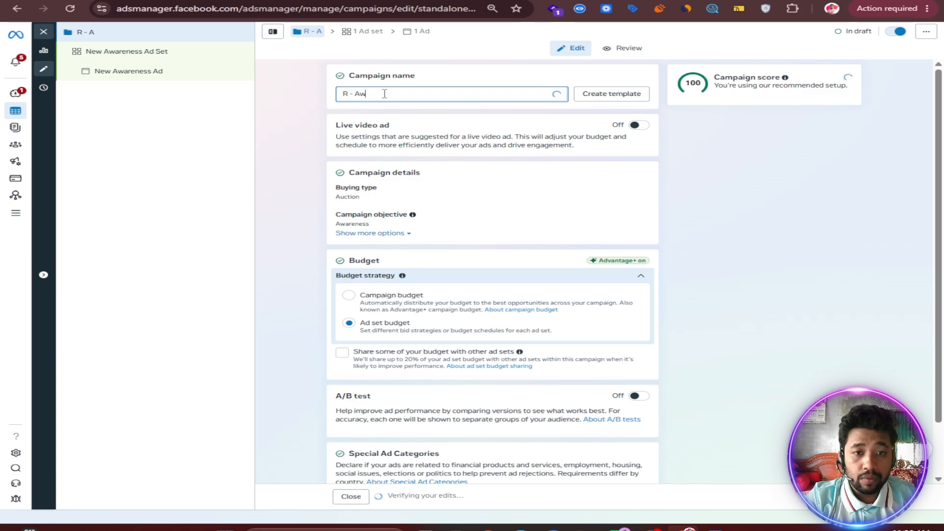
{"action": "type", "text": "ar"}
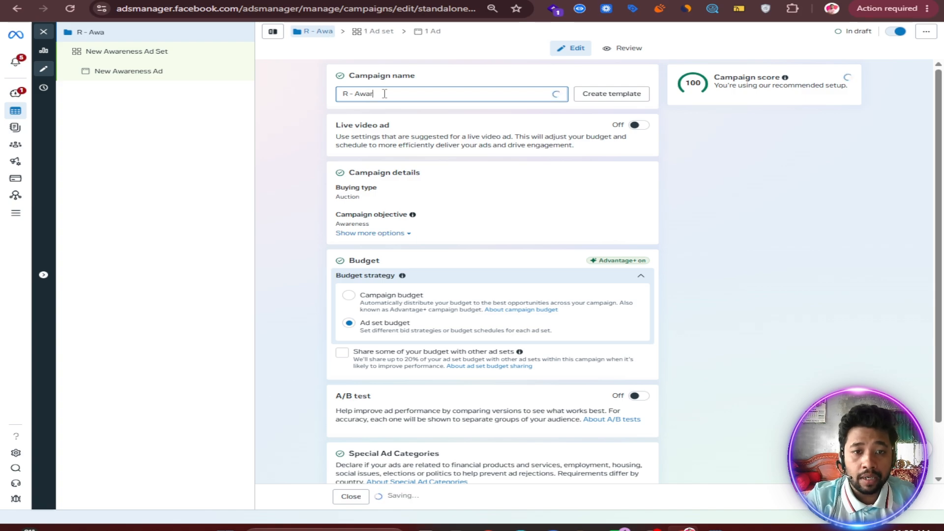
{"action": "type", "text": "ene"}
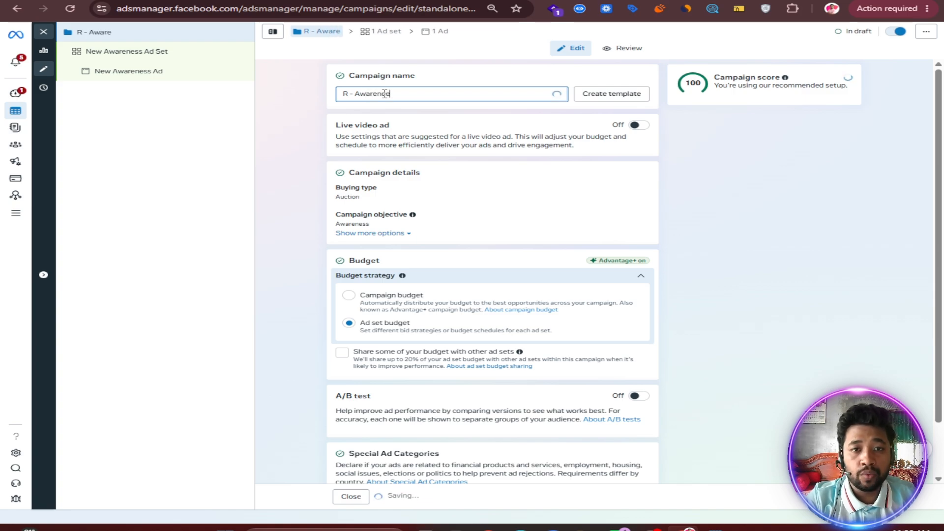
{"action": "type", "text": "ss "}
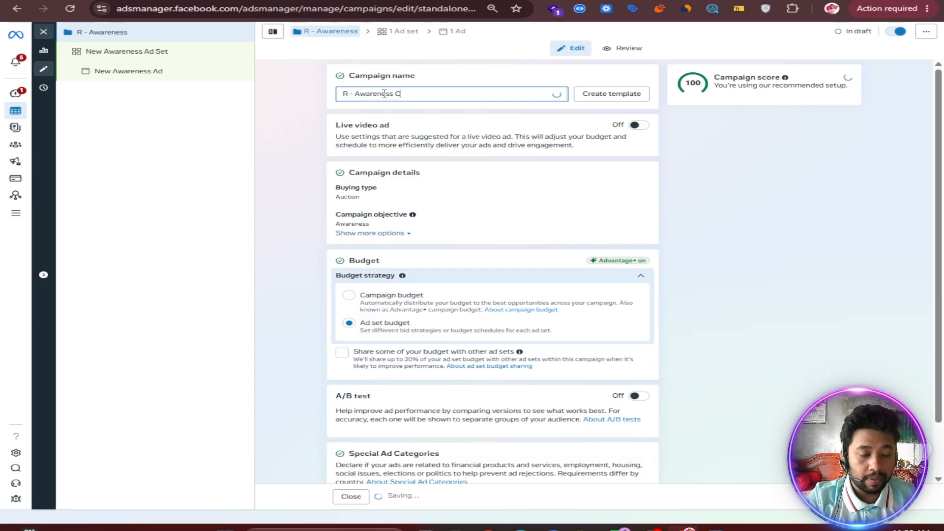
{"action": "type", "text": "Campa"}
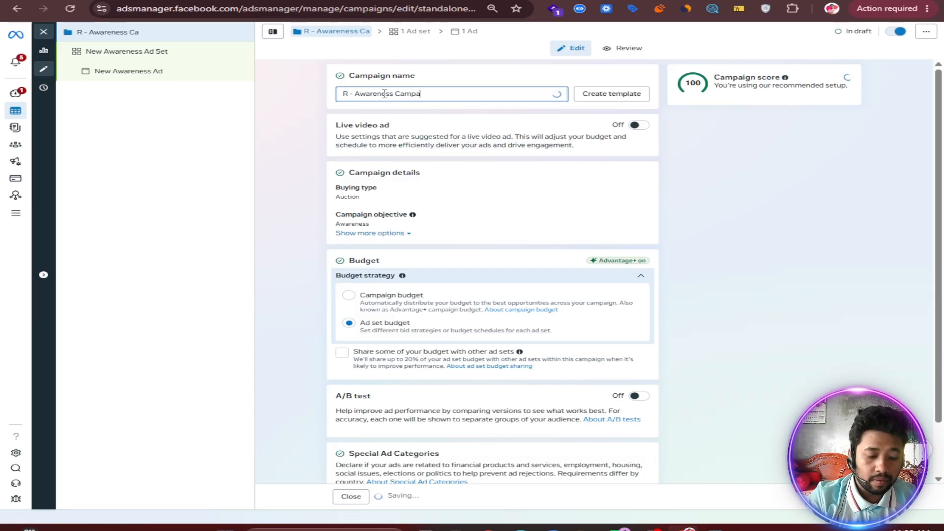
{"action": "type", "text": "ign -"}
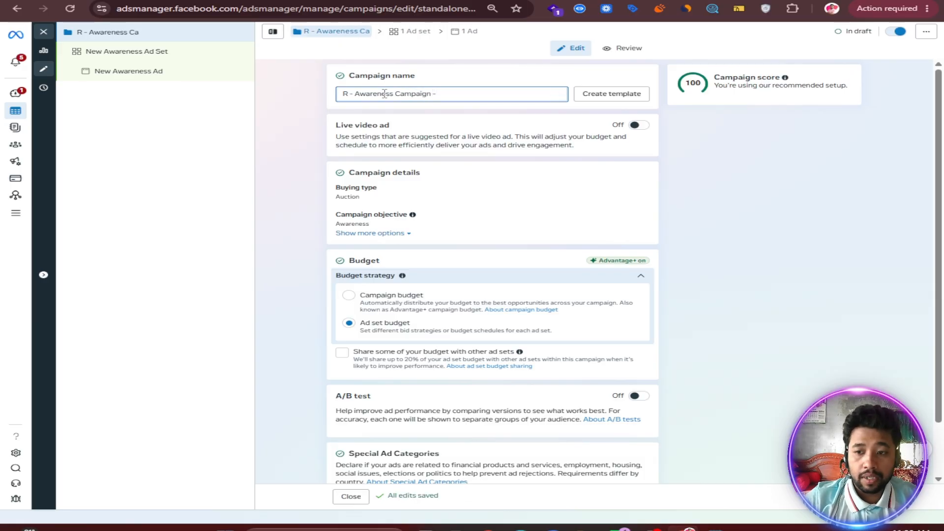
{"action": "type", "text": " 03/06/2026"}
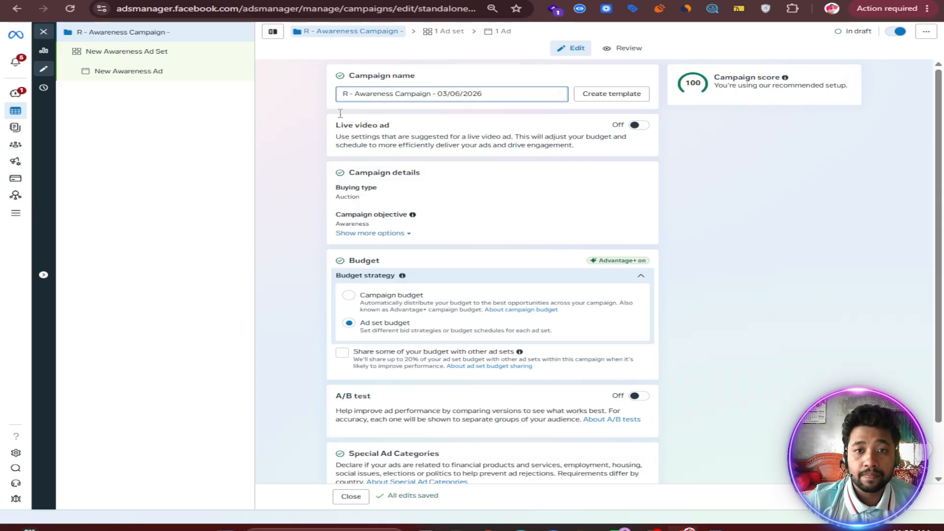
{"action": "left_click", "coordinate": [298, 205]}
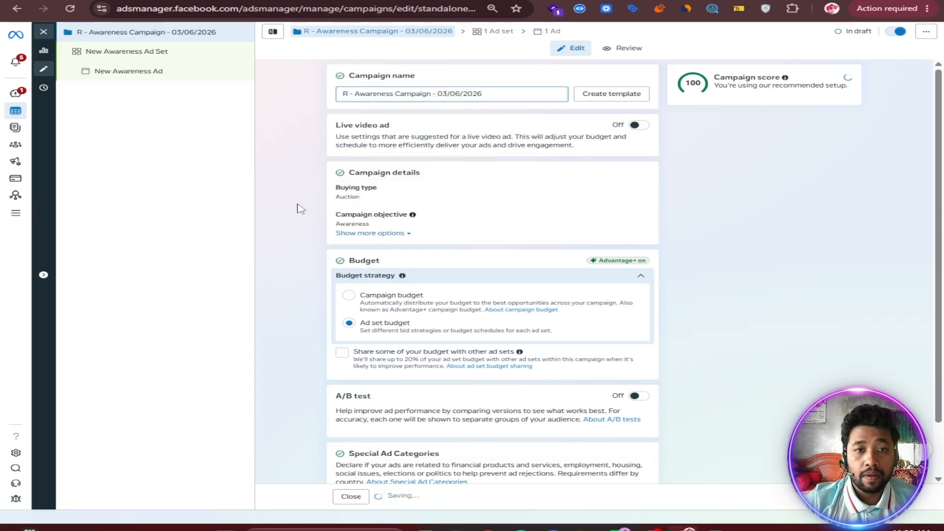
Step: Add the number 50 after the R in the campaign name so it starts with "R50"
{"action": "left_click", "coordinate": [350, 95]}
{"action": "type", "text": "50"}
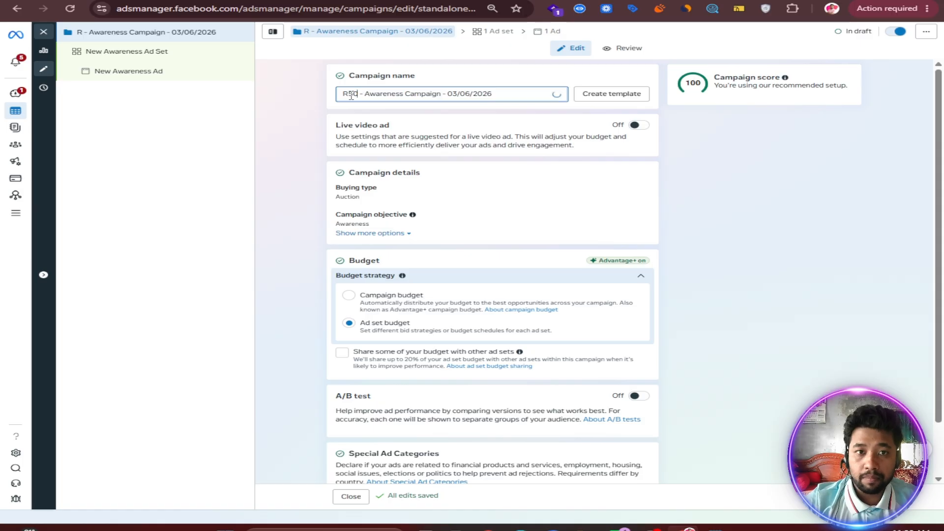
{"action": "left_click", "coordinate": [292, 261]}
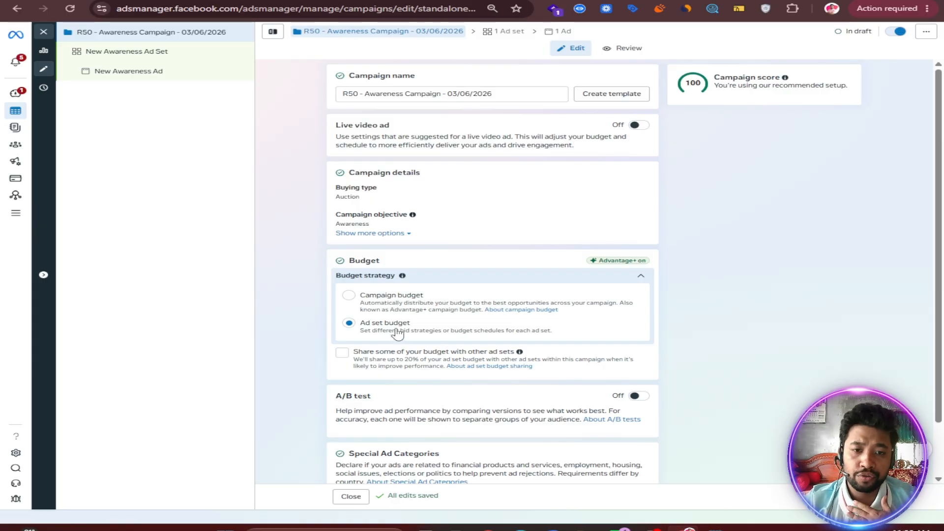
Step: Switch the budget strategy to campaign budget and set the daily budget to $15
{"action": "left_click", "coordinate": [349, 295]}
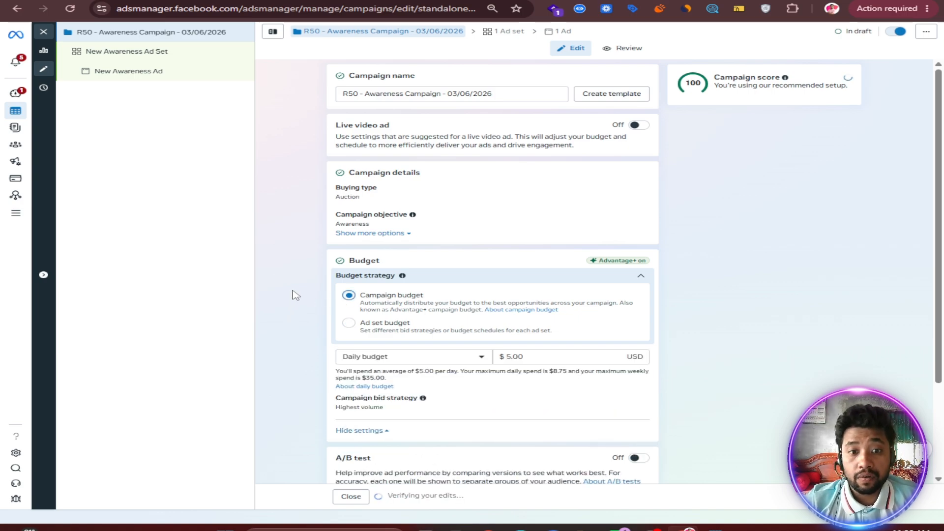
{"action": "scroll", "coordinate": [297, 293], "scroll_direction": "down", "scroll_amount": 2}
{"action": "left_click", "coordinate": [545, 246]}
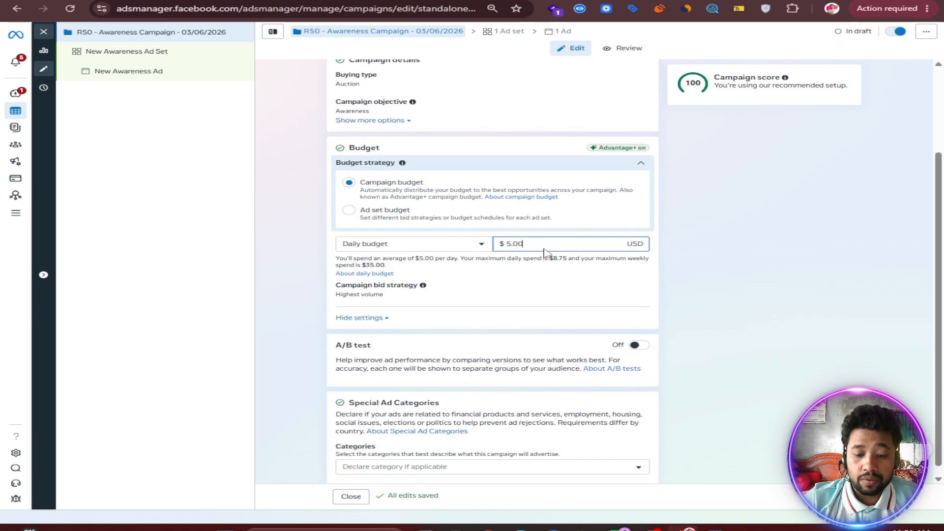
{"action": "key", "text": "BackSpace"}
{"action": "key", "text": "BackSpace"}
{"action": "key", "text": "BackSpace"}
{"action": "type", "text": "15"}
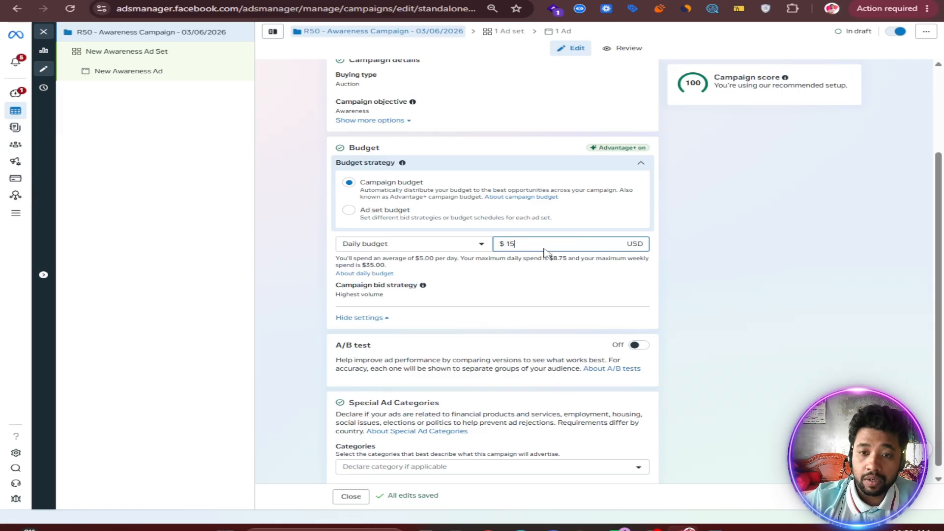
{"action": "left_click", "coordinate": [307, 268]}
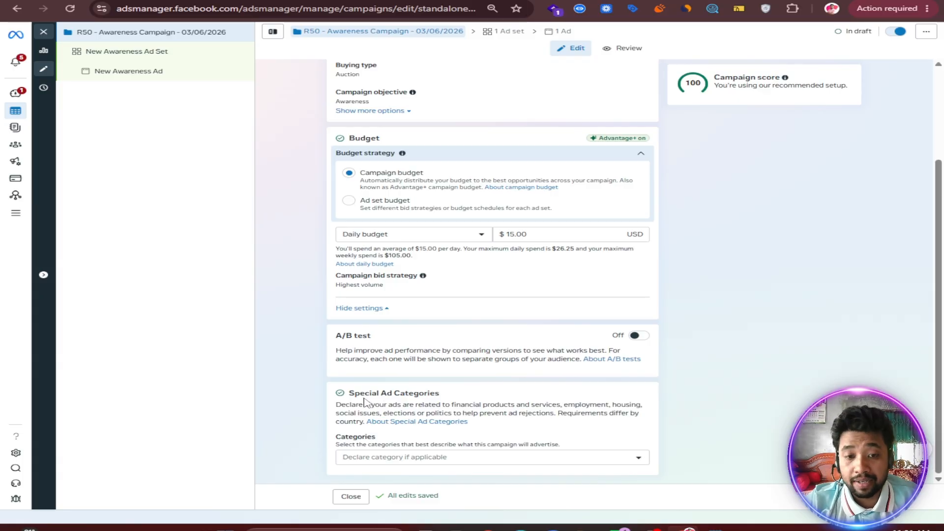
Step: Declare Housing as the campaign's special ad category
{"action": "left_click", "coordinate": [399, 461]}
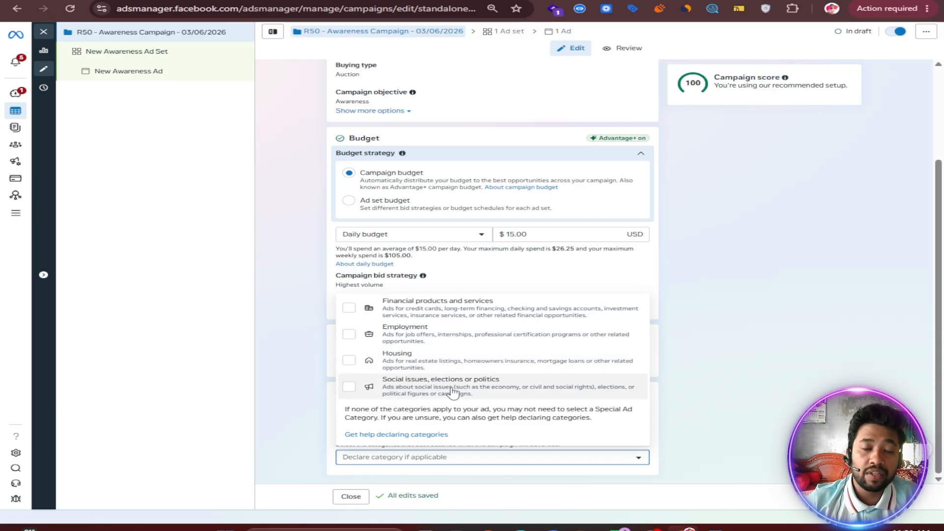
{"action": "left_click", "coordinate": [409, 364]}
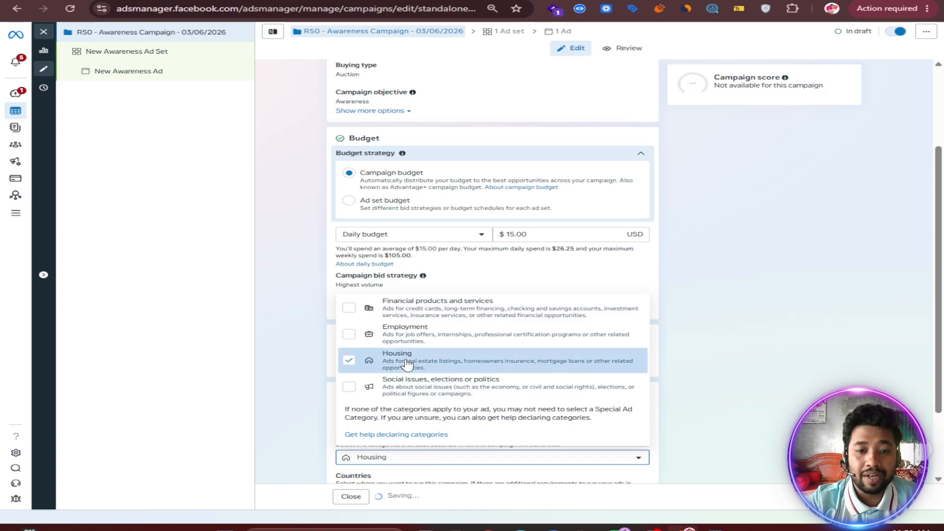
{"action": "left_click", "coordinate": [275, 375]}
{"action": "scroll", "coordinate": [290, 373], "scroll_direction": "down", "scroll_amount": 2}
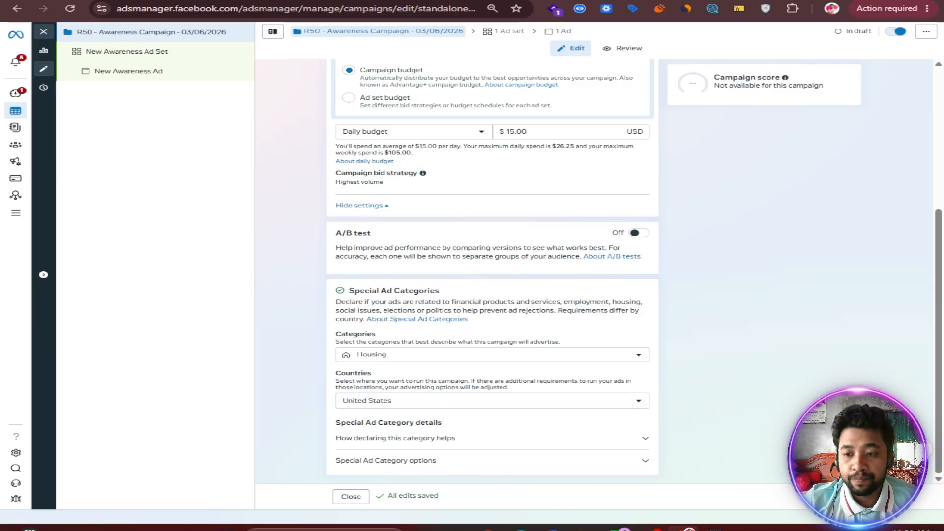
Step: Open the campaign's ad set, then copy the line "1 - Ad Set - Interest Bases Audience" from the Notepad notes and return to the browser
{"action": "left_click", "coordinate": [504, 31]}
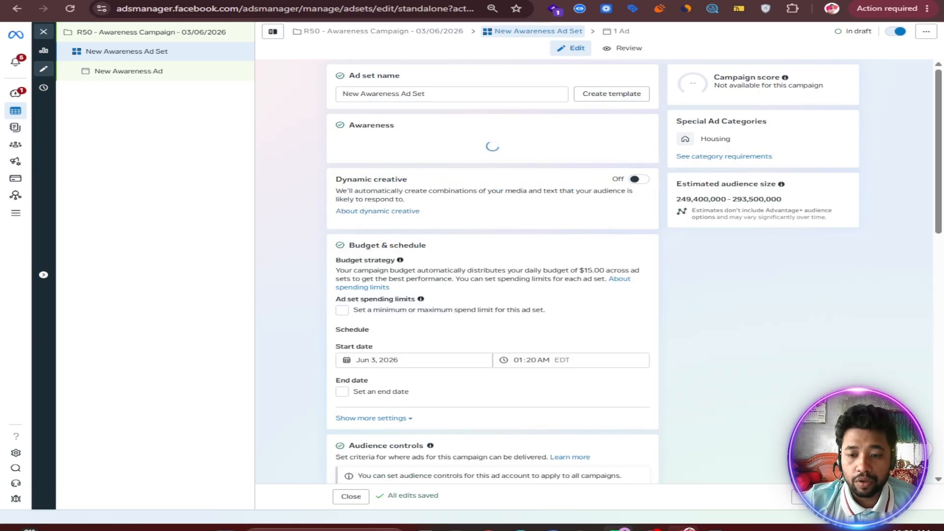
{"action": "key", "text": "alt+Tab"}
{"action": "scroll", "coordinate": [525, 472], "scroll_direction": "up", "scroll_amount": 1}
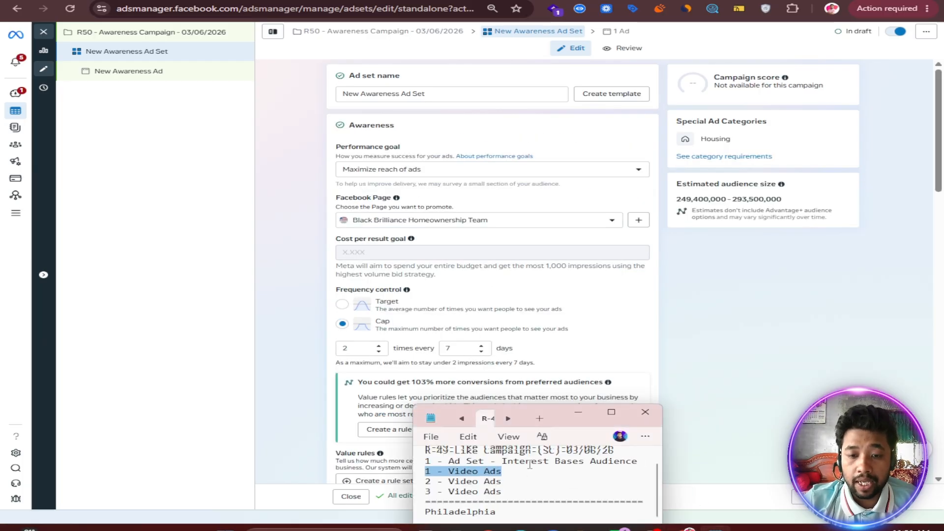
{"action": "left_click_drag", "start_coordinate": [639, 471], "coordinate": [426, 471]}
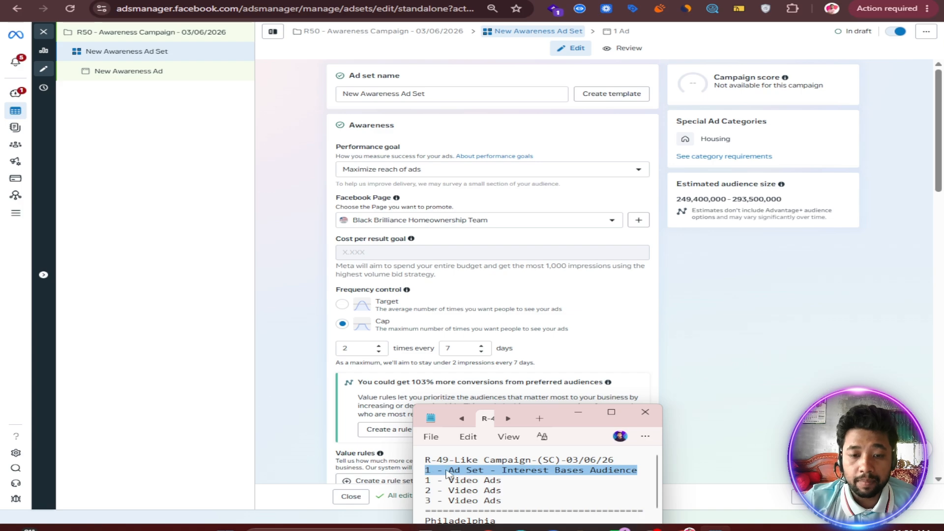
{"action": "right_click", "coordinate": [453, 469]}
{"action": "left_click", "coordinate": [516, 450]}
{"action": "key", "text": "alt+Tab"}
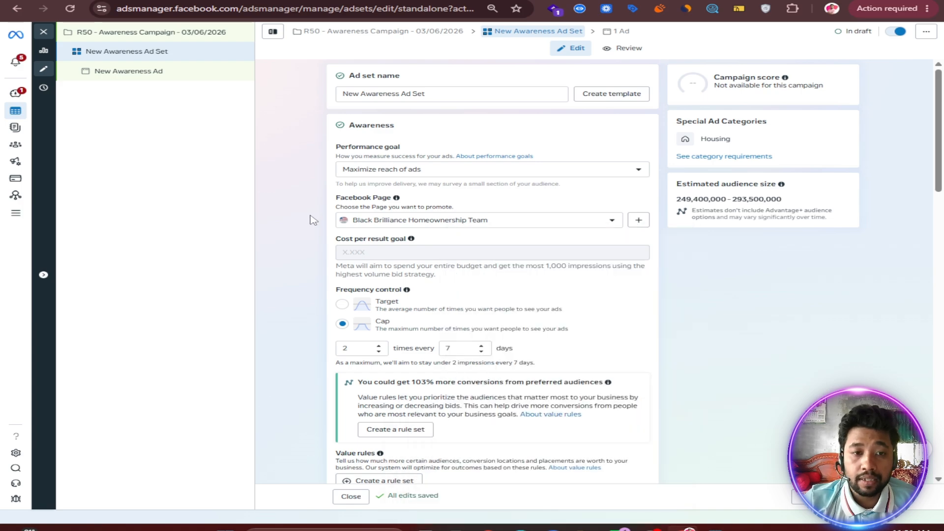
Step: Replace the ad set name with the copied text "1 - Ad Set - Interest Bases Audience"
{"action": "left_click", "coordinate": [377, 94]}
{"action": "key", "text": "ctrl+a"}
{"action": "right_click", "coordinate": [400, 97]}
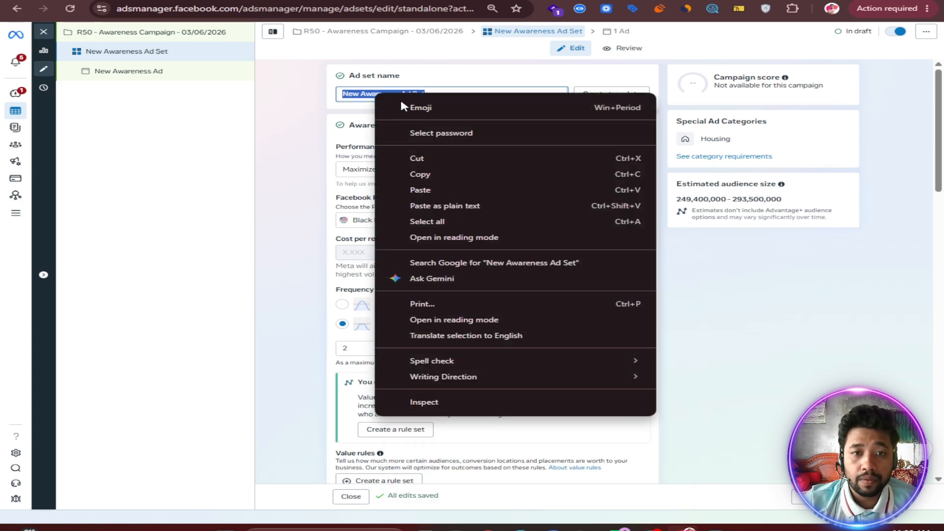
{"action": "left_click", "coordinate": [435, 185]}
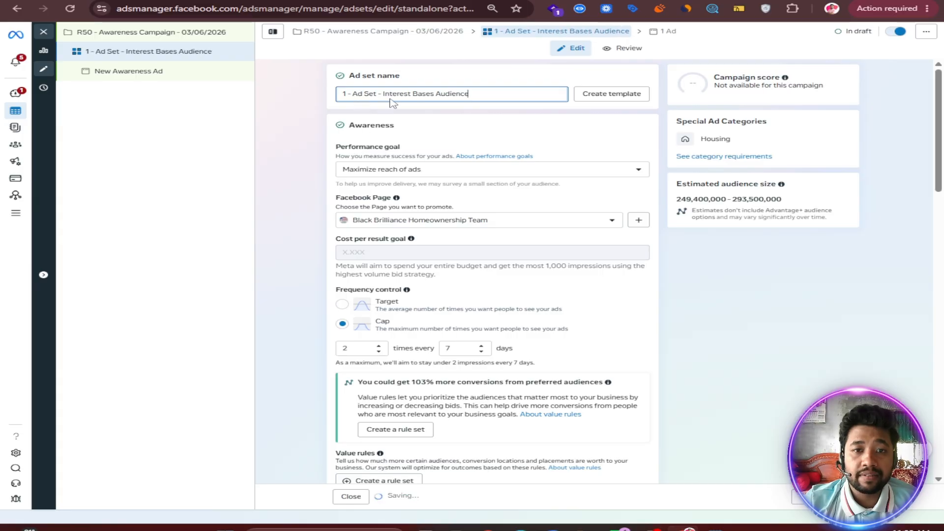
Step: Review the available awareness and video view performance goals, keeping Maximize reach of ads
{"action": "left_click", "coordinate": [412, 172]}
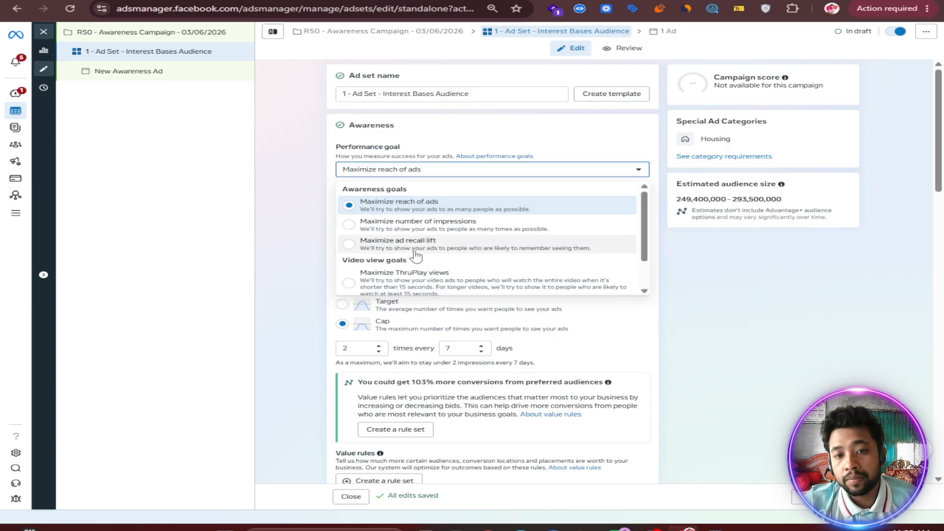
{"action": "scroll", "coordinate": [438, 252], "scroll_direction": "down", "scroll_amount": 1}
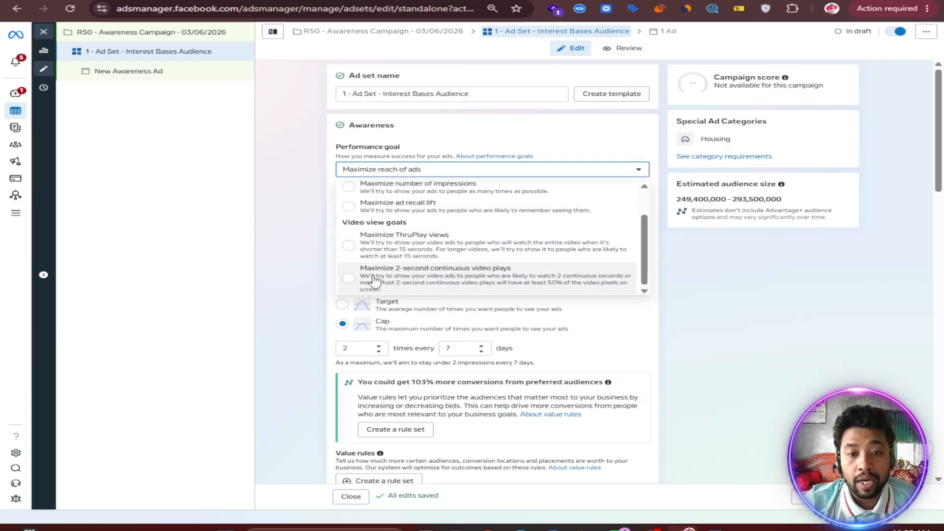
{"action": "scroll", "coordinate": [512, 283], "scroll_direction": "up", "scroll_amount": 1}
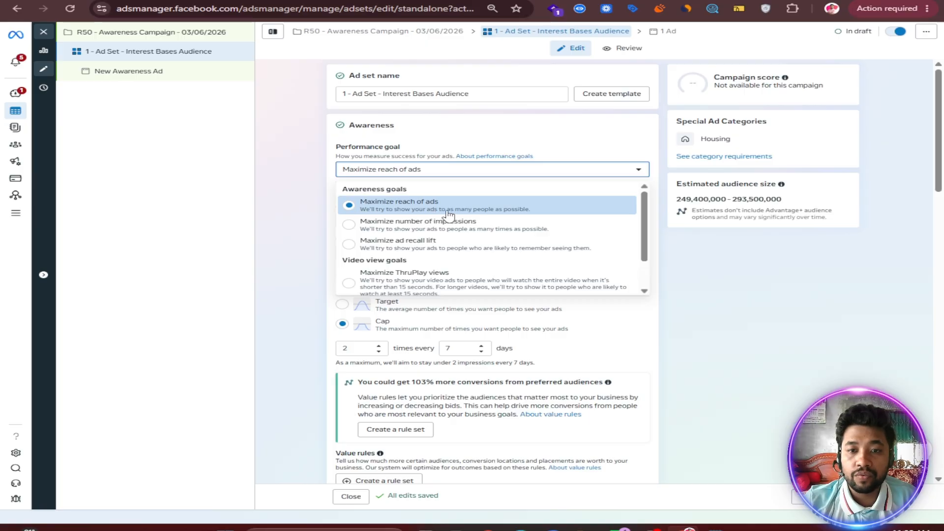
{"action": "left_click", "coordinate": [295, 250]}
Step: Open the ad set's included location for editing, then copy "Philadelphia" from the Notepad notes
{"action": "scroll", "coordinate": [295, 249], "scroll_direction": "down", "scroll_amount": 2}
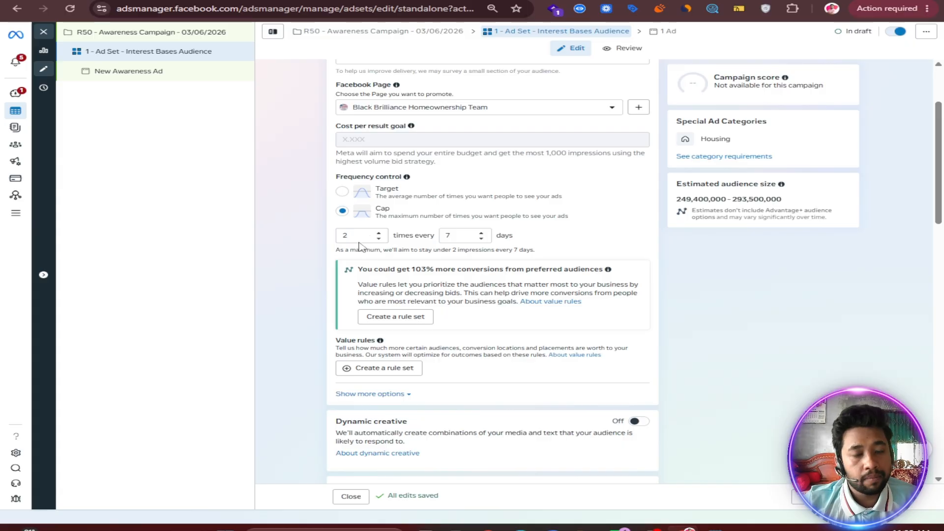
{"action": "scroll", "coordinate": [279, 296], "scroll_direction": "down", "scroll_amount": 7}
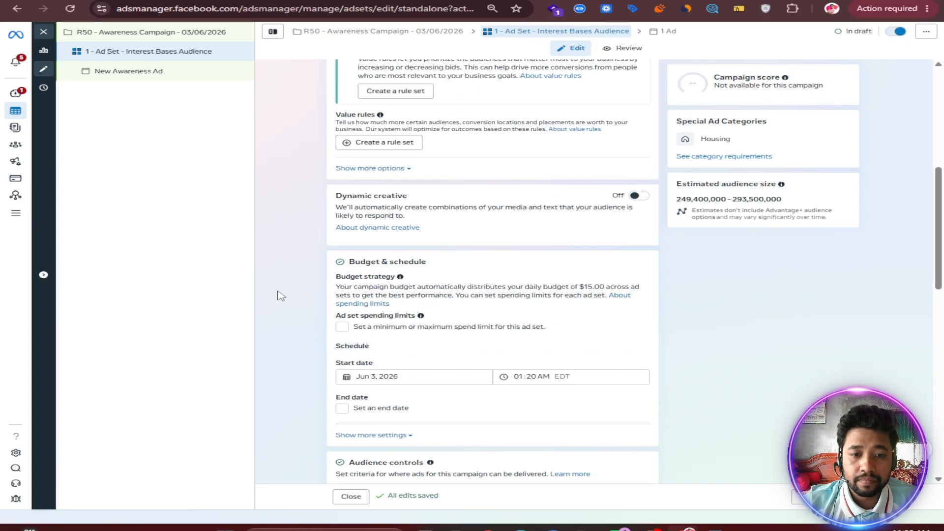
{"action": "scroll", "coordinate": [278, 295], "scroll_direction": "down", "scroll_amount": 3}
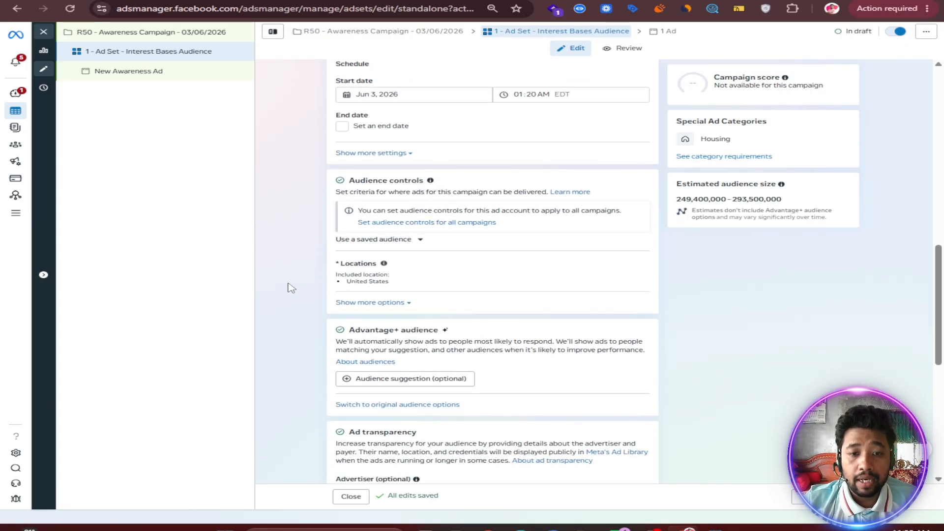
{"action": "left_click", "coordinate": [634, 268]}
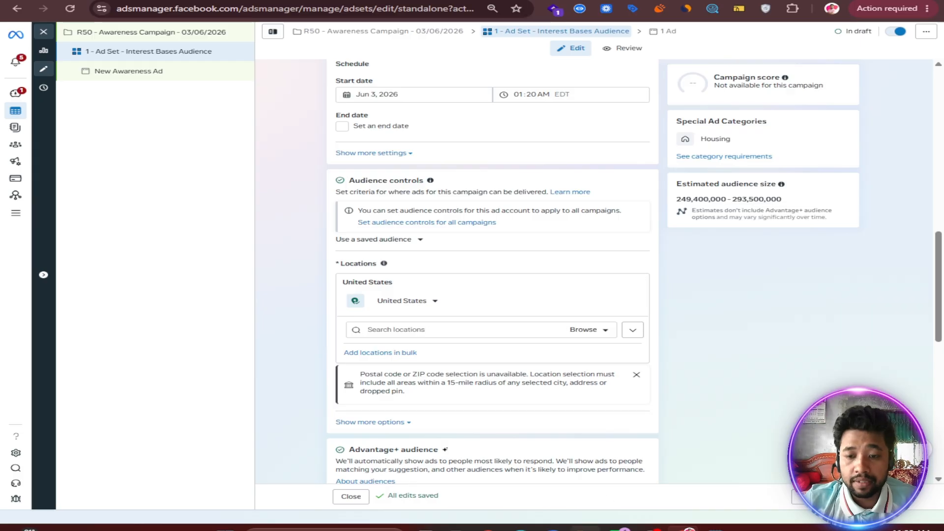
{"action": "left_click", "coordinate": [715, 528]}
{"action": "scroll", "coordinate": [515, 498], "scroll_direction": "down", "scroll_amount": 1}
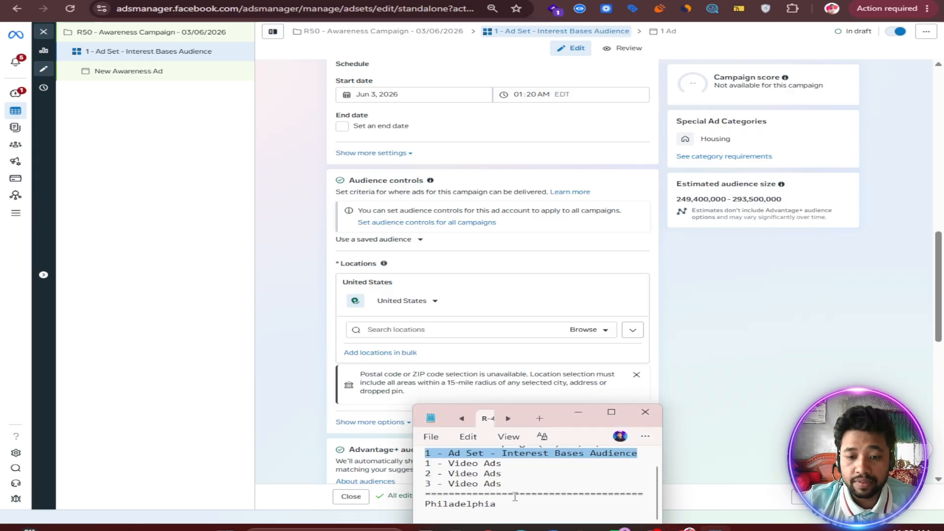
{"action": "left_click_drag", "start_coordinate": [498, 503], "coordinate": [406, 505]}
{"action": "right_click", "coordinate": [438, 506]}
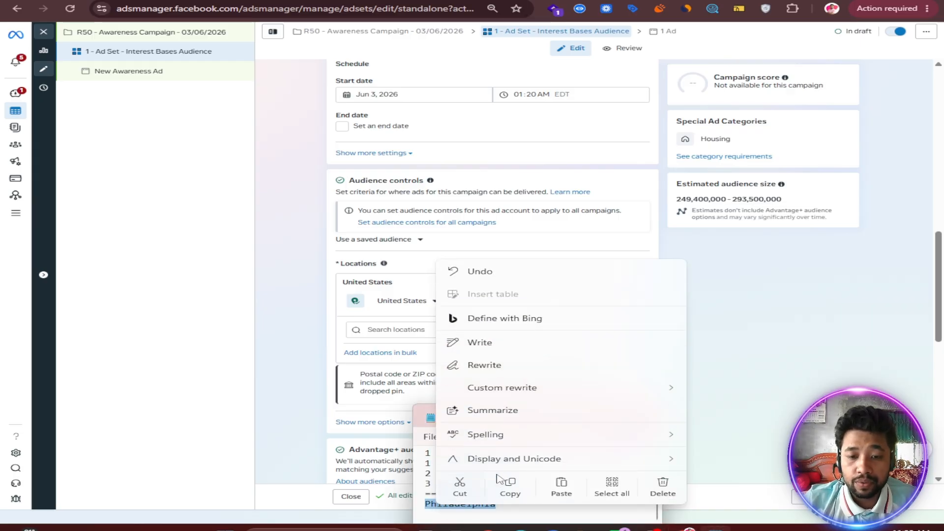
{"action": "left_click", "coordinate": [510, 484]}
Step: Return to the browser, search locations for the copied "Philadelphia" and target Philadelphia, Pennsylvania, United States
{"action": "left_click", "coordinate": [299, 401]}
{"action": "right_click", "coordinate": [394, 334]}
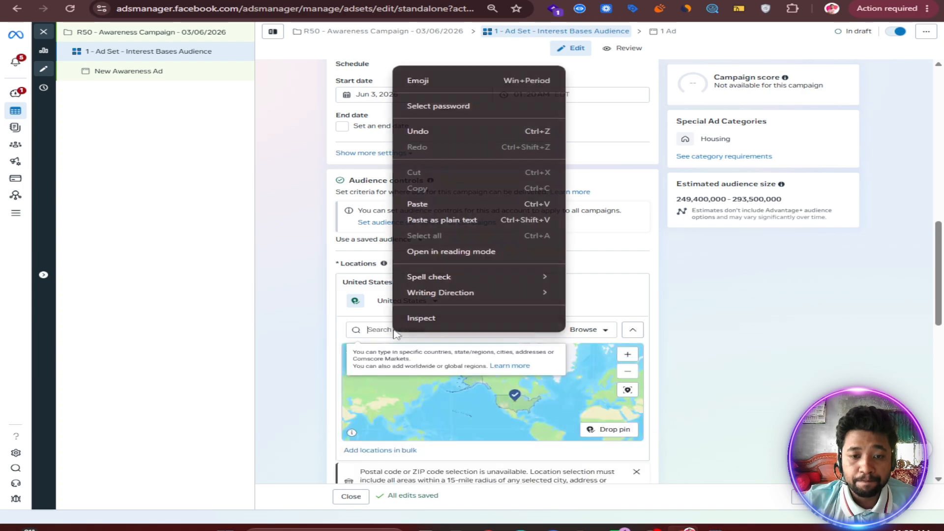
{"action": "left_click", "coordinate": [419, 202]}
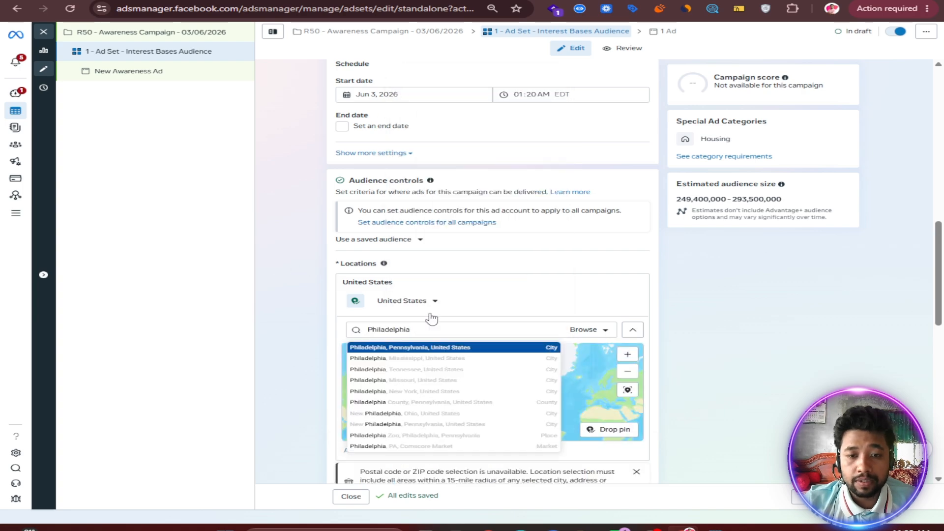
{"action": "left_click", "coordinate": [427, 351]}
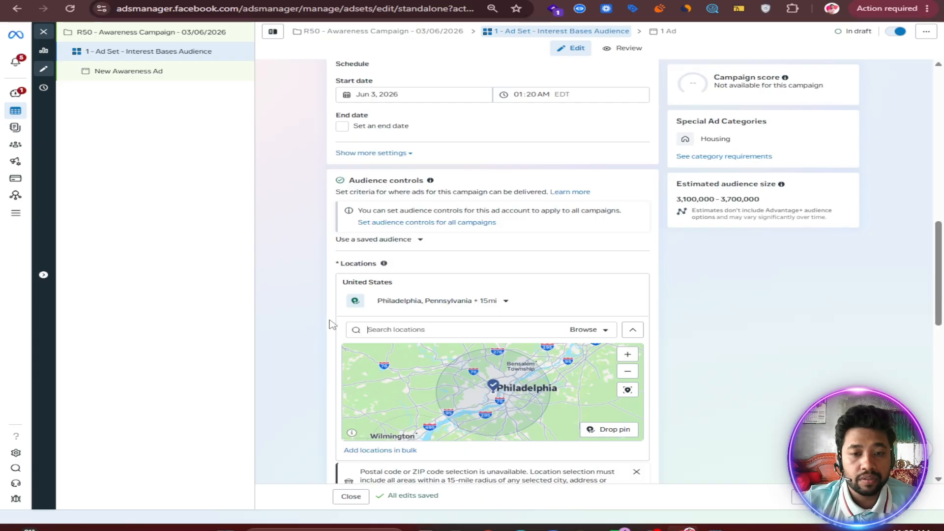
Step: Expand the optional Advantage+ audience suggestions and open detailed targeting for adding interests, dismissing its notice about unavailable options
{"action": "scroll", "coordinate": [597, 357], "scroll_direction": "down", "scroll_amount": 2}
{"action": "scroll", "coordinate": [310, 337], "scroll_direction": "down", "scroll_amount": 5}
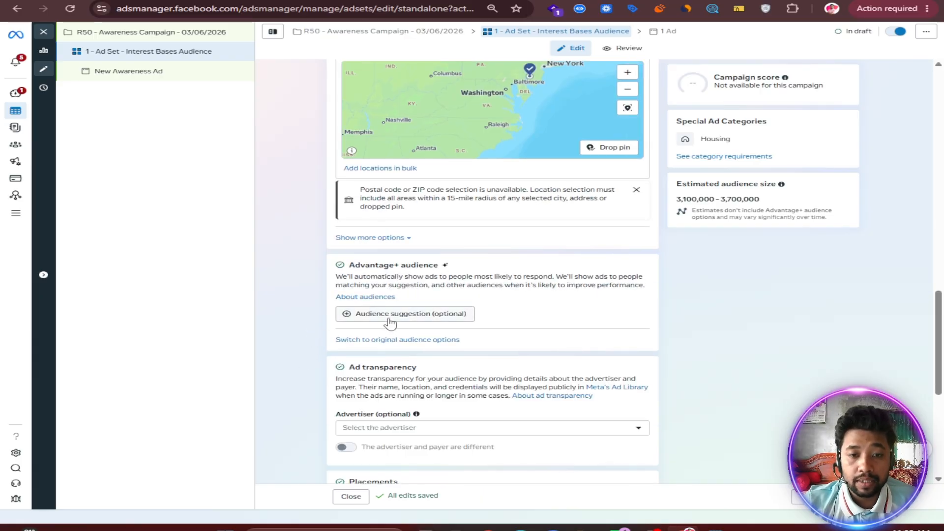
{"action": "left_click", "coordinate": [357, 317]}
{"action": "scroll", "coordinate": [303, 361], "scroll_direction": "down", "scroll_amount": 2}
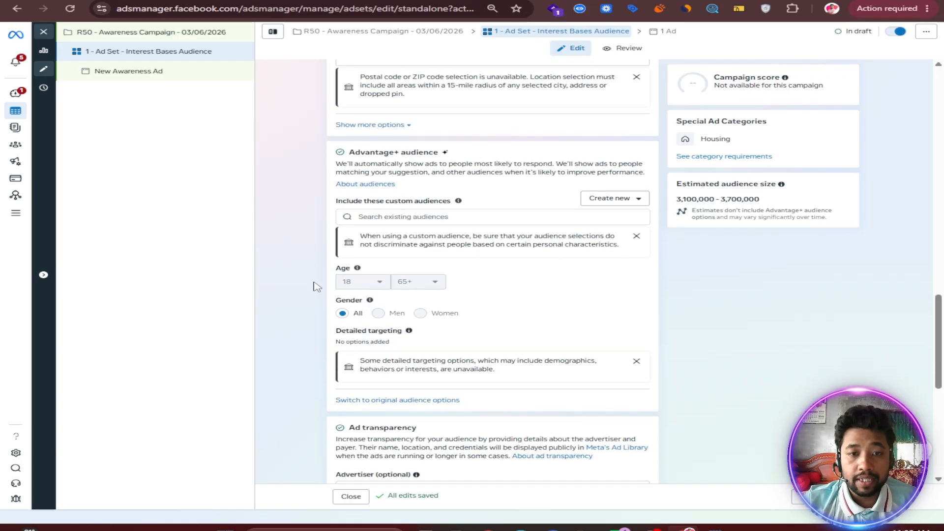
{"action": "scroll", "coordinate": [312, 283], "scroll_direction": "down", "scroll_amount": 2}
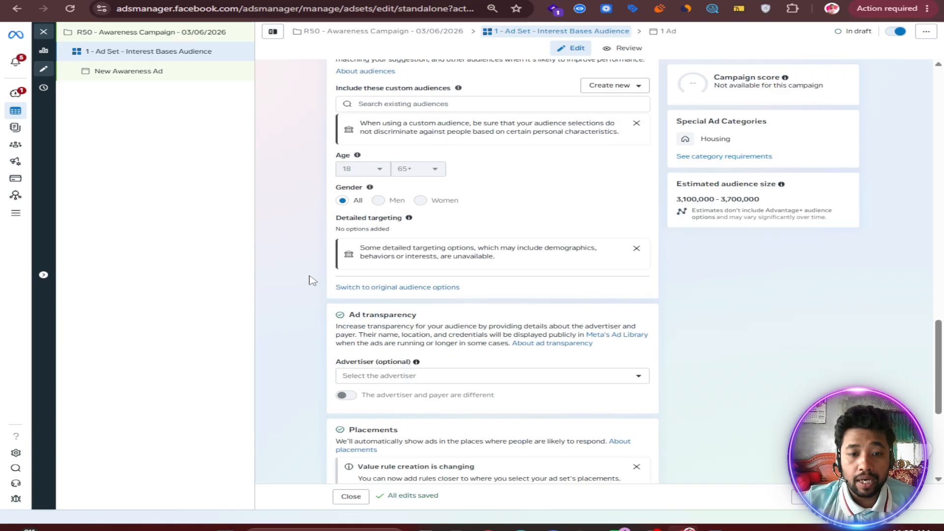
{"action": "left_click", "coordinate": [636, 249]}
{"action": "left_click", "coordinate": [629, 221]}
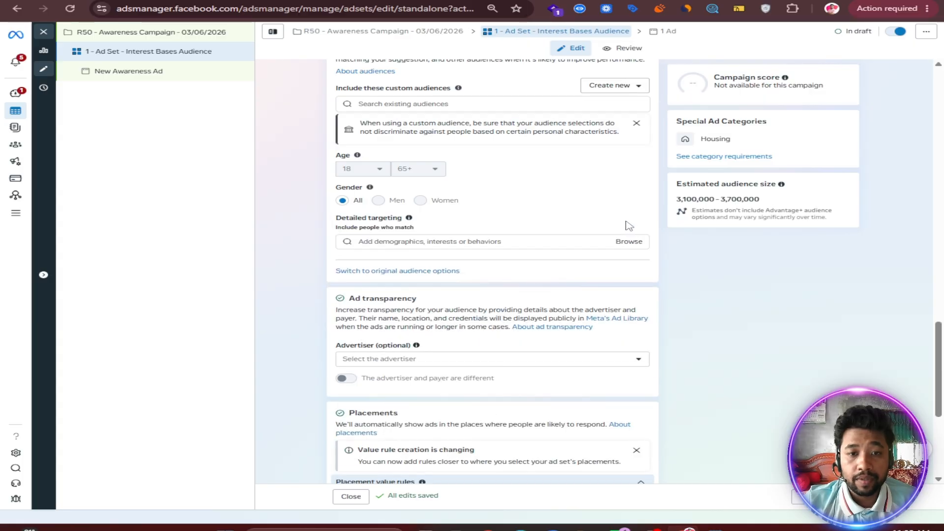
{"action": "left_click", "coordinate": [397, 241]}
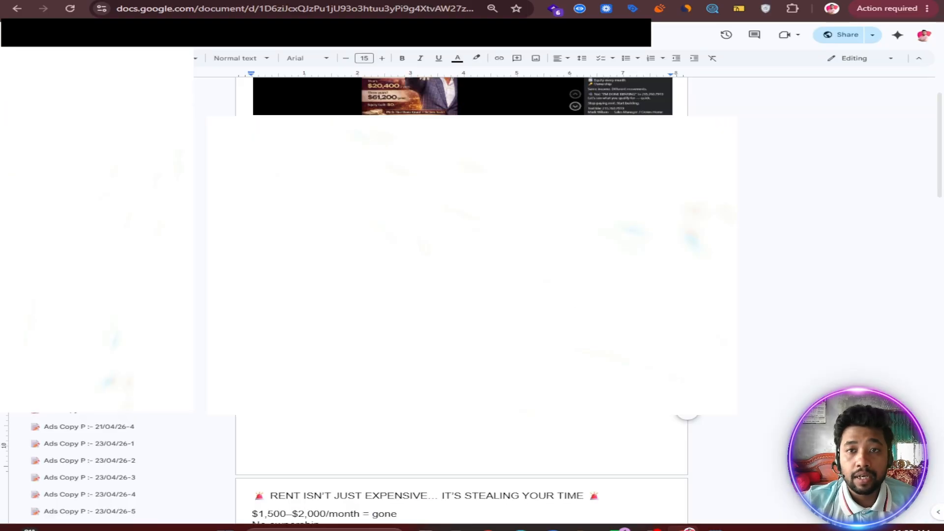
Step: Copy "Home equity loan" from the interest list in the Google Docs document and return to Ads Manager
{"action": "scroll", "coordinate": [98, 295], "scroll_direction": "up", "scroll_amount": 10}
{"action": "scroll", "coordinate": [98, 467], "scroll_direction": "up", "scroll_amount": 5}
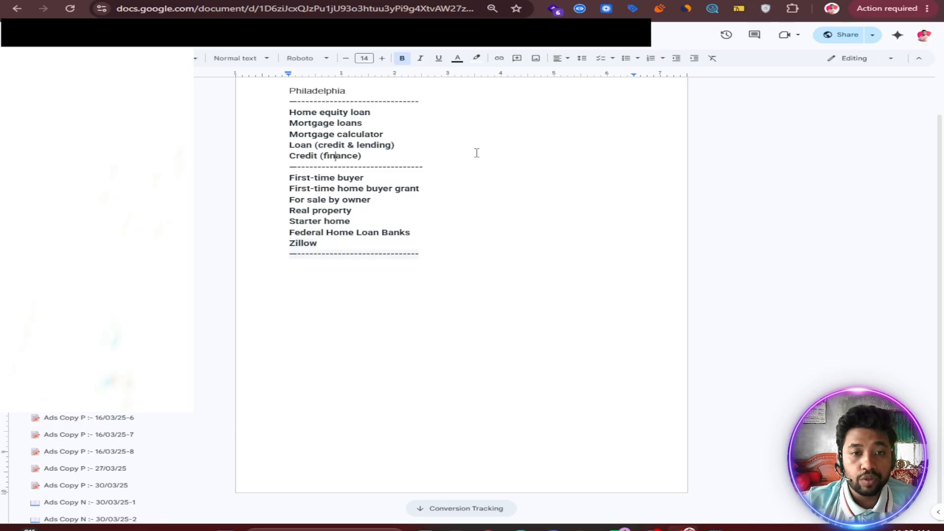
{"action": "left_click_drag", "start_coordinate": [372, 116], "coordinate": [275, 113]}
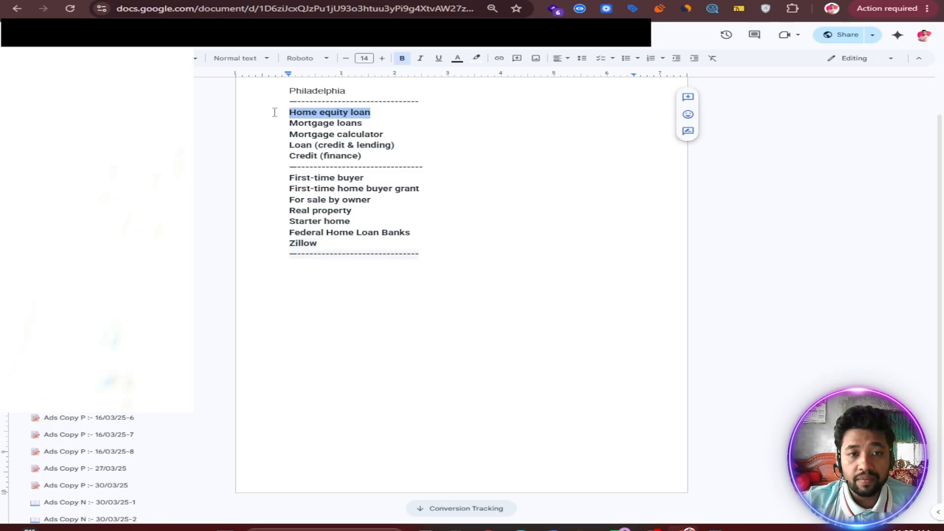
{"action": "right_click", "coordinate": [333, 112]}
{"action": "key", "text": "Escape"}
{"action": "key", "text": "ctrl+Tab"}
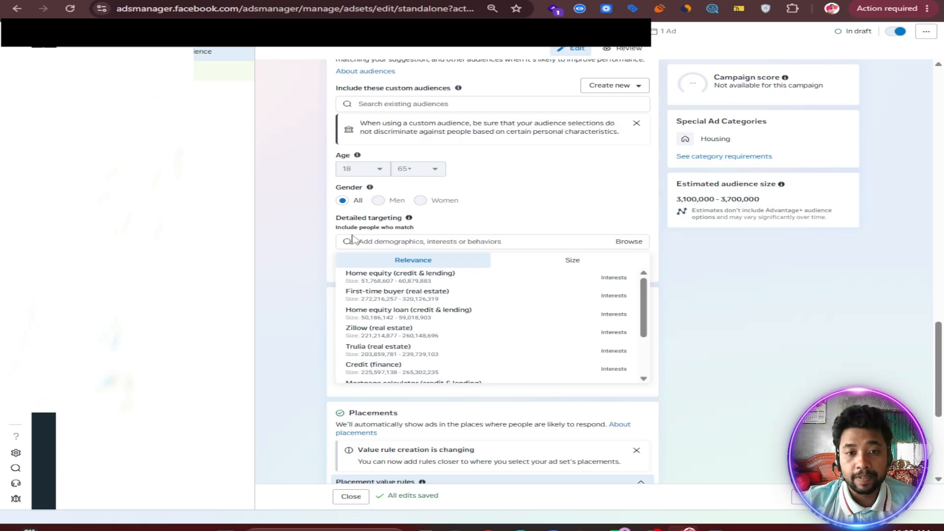
Step: Search detailed targeting for the copied text and add the interest Home equity loan (credit & lending)
{"action": "right_click", "coordinate": [388, 243]}
{"action": "left_click", "coordinate": [407, 382]}
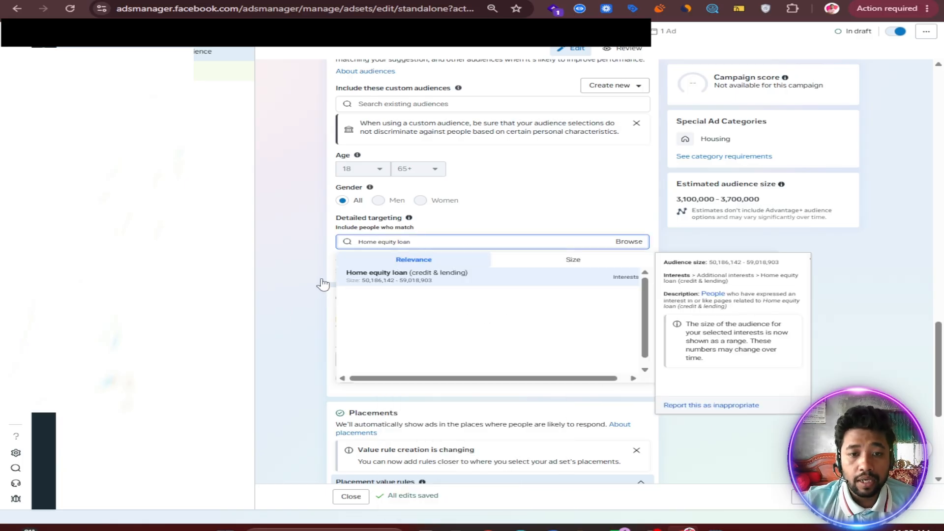
{"action": "left_click", "coordinate": [347, 278]}
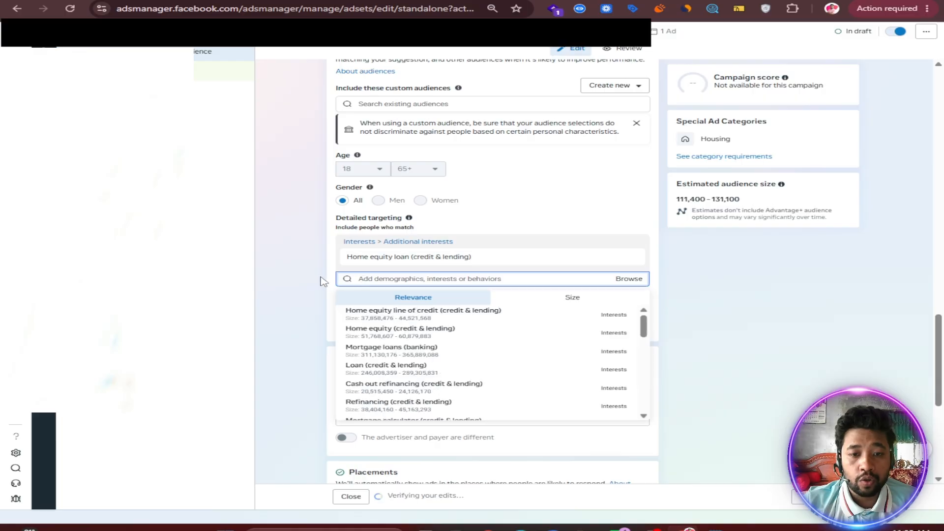
Step: Add the suggested interests Home equity line of credit (credit & lending) and Home equity (credit & lending)
{"action": "scroll", "coordinate": [305, 250], "scroll_direction": "down", "scroll_amount": 1}
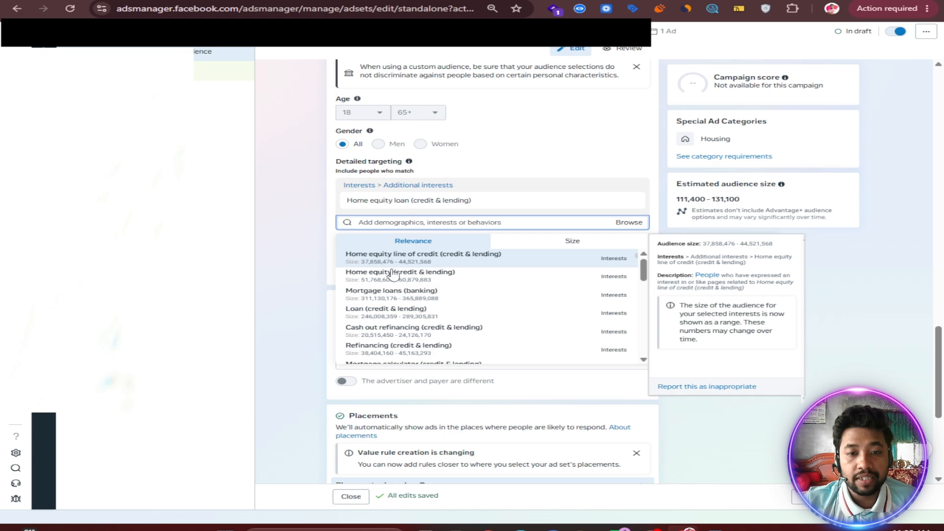
{"action": "left_click", "coordinate": [374, 264]}
{"action": "left_click", "coordinate": [361, 241]}
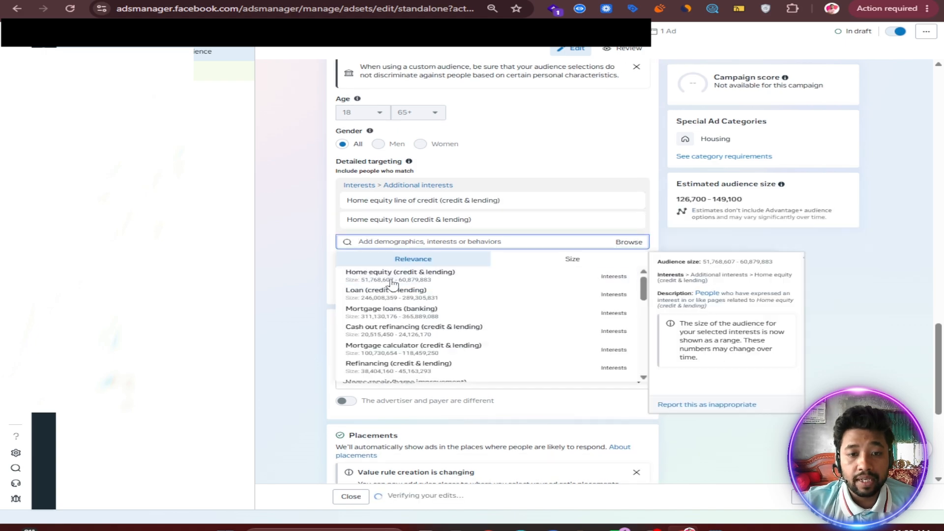
{"action": "left_click", "coordinate": [380, 271]}
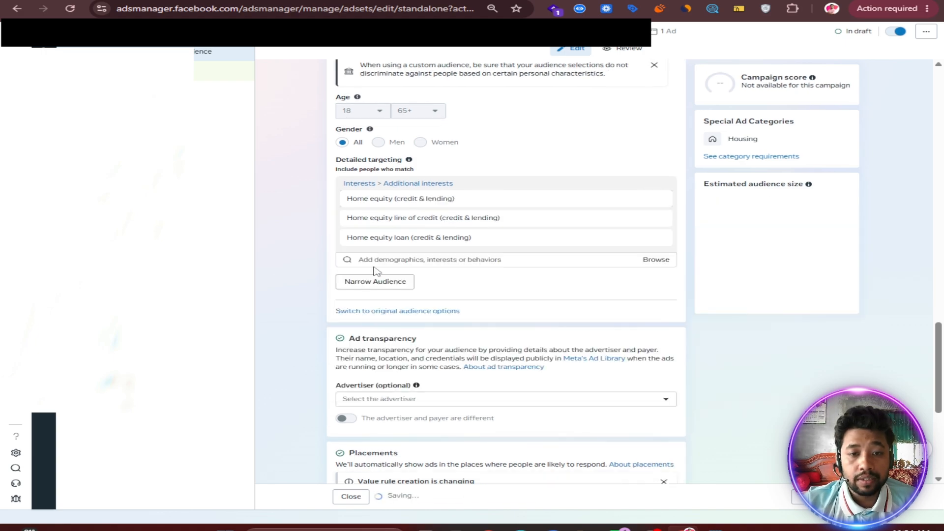
Step: Add the suggested interests Loan (credit & lending), Mortgage loans (banking) and Mortgage calculator (credit & lending) to detailed targeting
{"action": "left_click", "coordinate": [376, 259]}
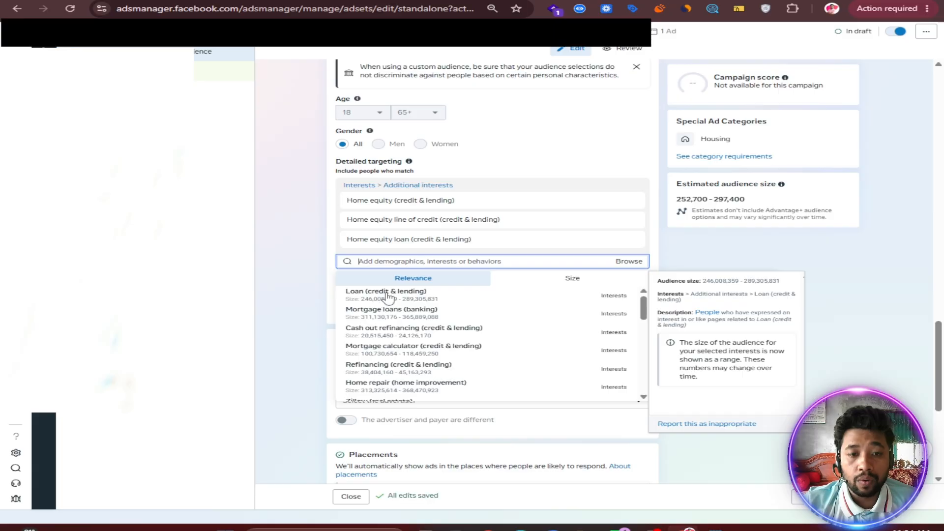
{"action": "left_click", "coordinate": [375, 294]}
{"action": "left_click", "coordinate": [372, 278]}
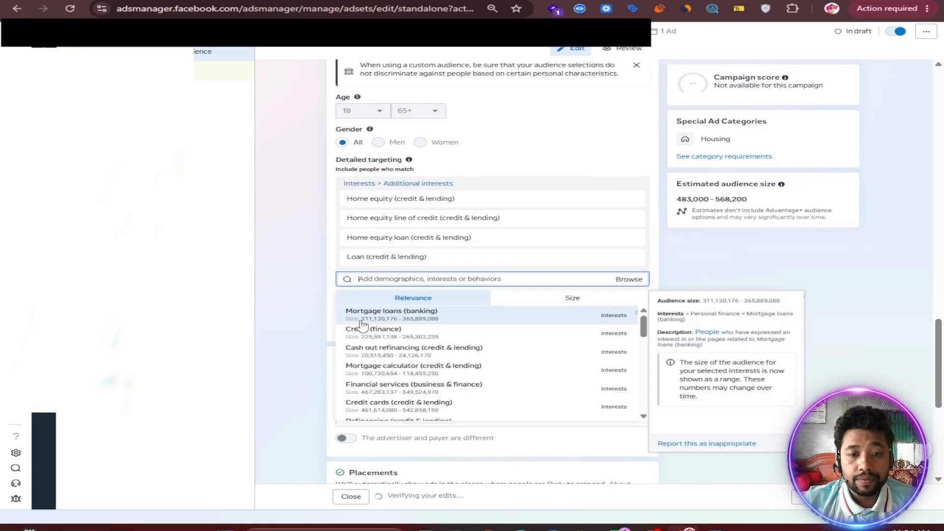
{"action": "left_click", "coordinate": [383, 320]}
{"action": "left_click", "coordinate": [373, 298]}
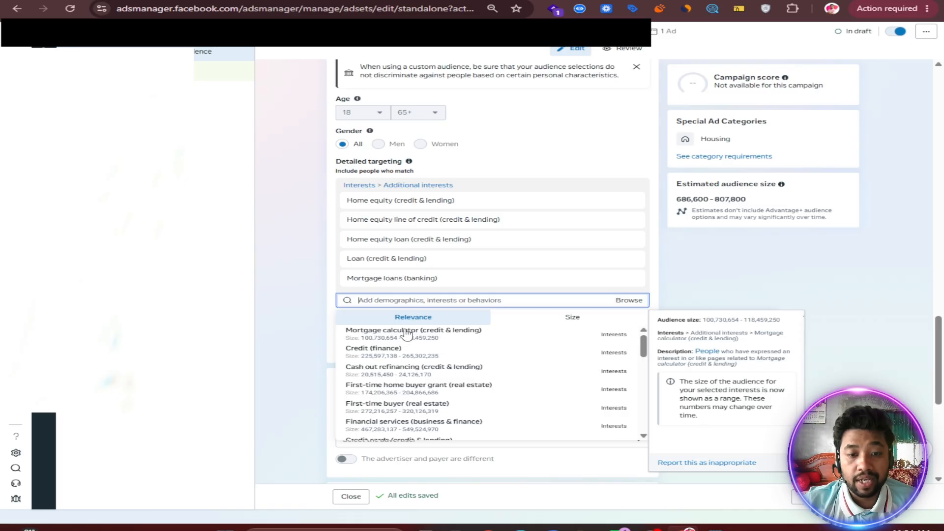
{"action": "left_click", "coordinate": [370, 336]}
Step: Add the suggested interests First-time buyer (real estate) and Zillow (real estate) to detailed targeting
{"action": "left_click", "coordinate": [386, 301]}
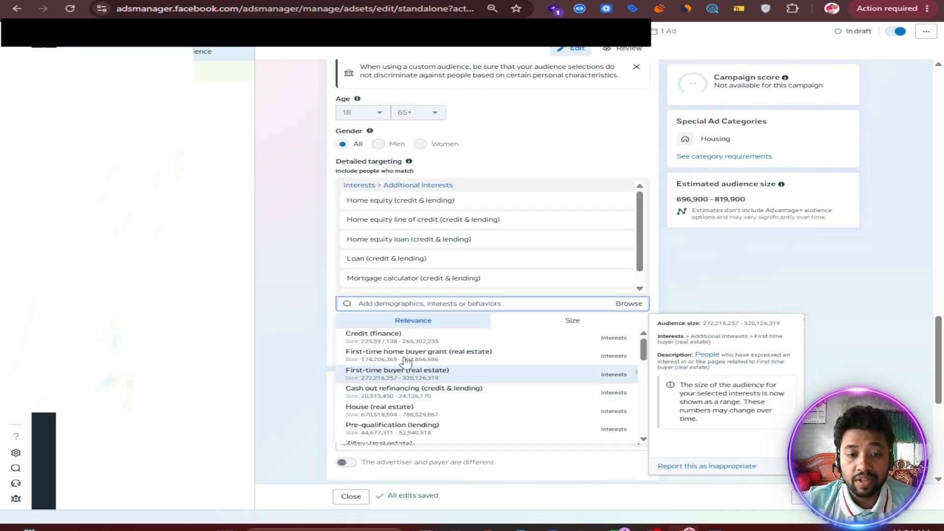
{"action": "key", "text": "Return"}
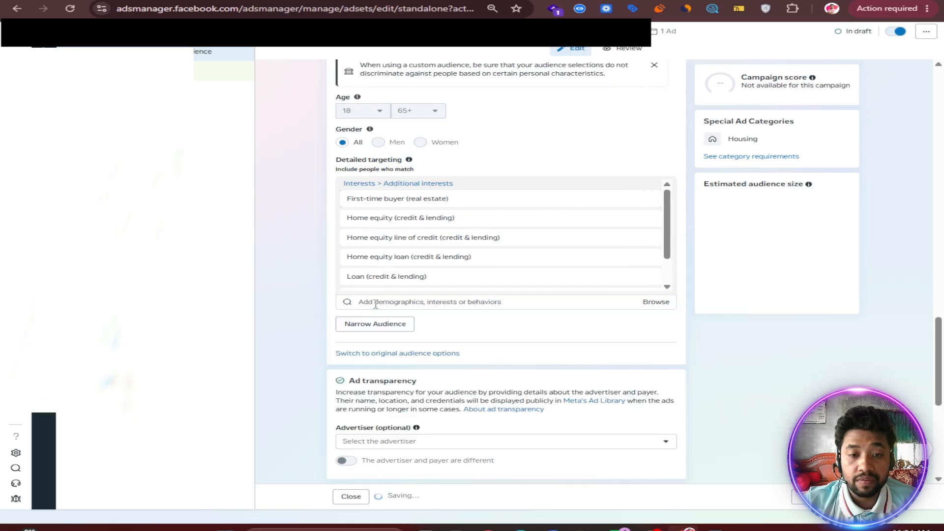
{"action": "left_click", "coordinate": [373, 305]}
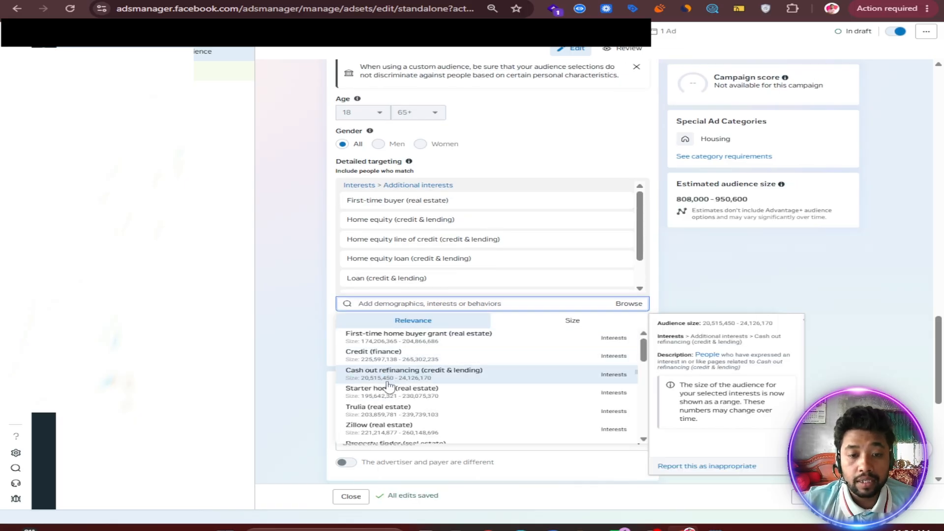
{"action": "left_click", "coordinate": [373, 429]}
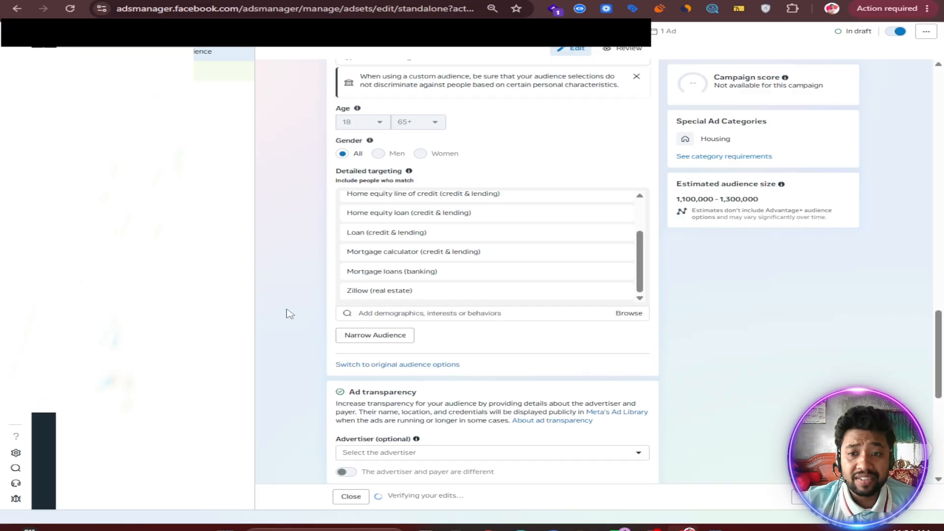
Step: Review the ad set's placement settings, including the platforms and placement controls
{"action": "scroll", "coordinate": [287, 312], "scroll_direction": "up", "scroll_amount": 1}
{"action": "scroll", "coordinate": [433, 308], "scroll_direction": "up", "scroll_amount": 2}
{"action": "scroll", "coordinate": [433, 308], "scroll_direction": "down", "scroll_amount": 1}
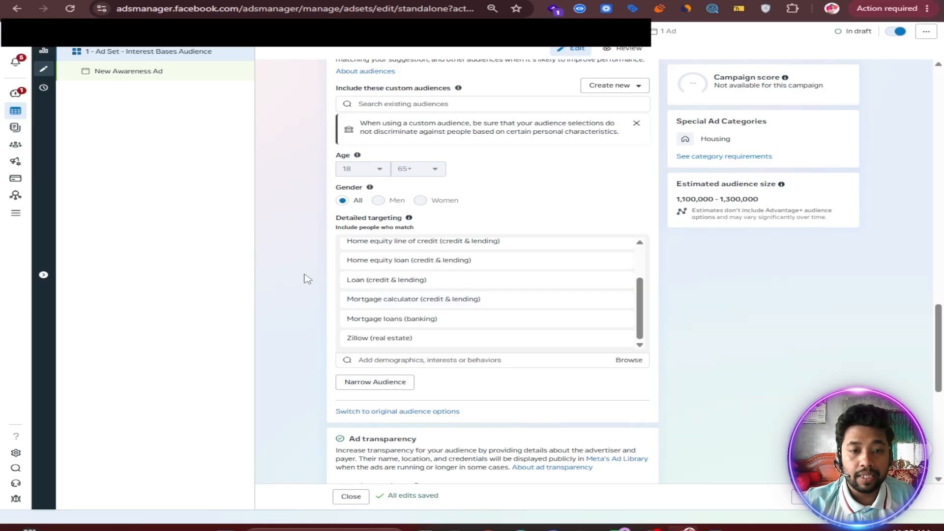
{"action": "scroll", "coordinate": [304, 278], "scroll_direction": "down", "scroll_amount": 6}
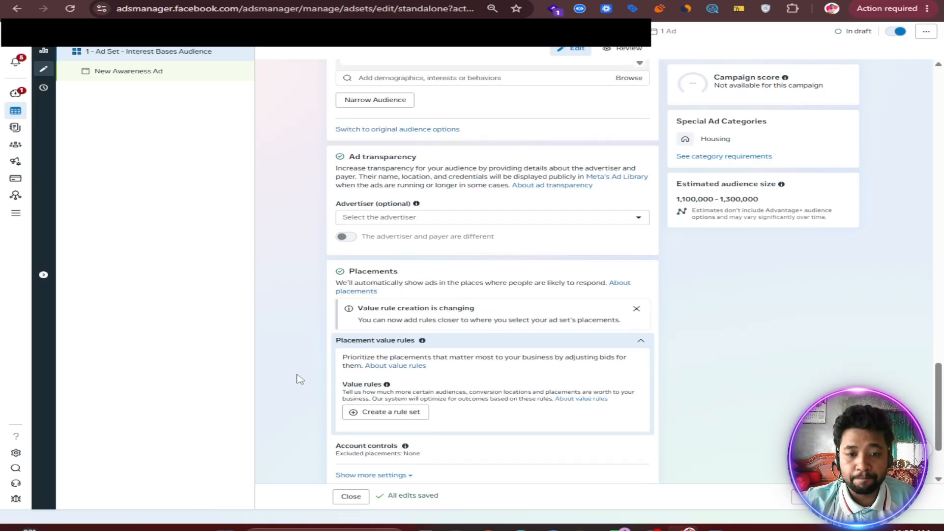
{"action": "scroll", "coordinate": [297, 376], "scroll_direction": "down", "scroll_amount": 2}
{"action": "left_click", "coordinate": [344, 368]}
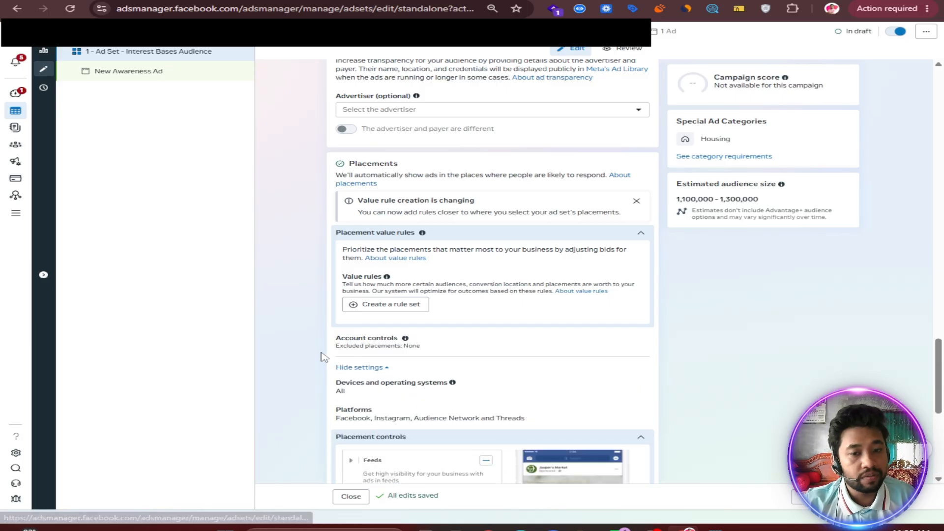
{"action": "scroll", "coordinate": [323, 358], "scroll_direction": "down", "scroll_amount": 3}
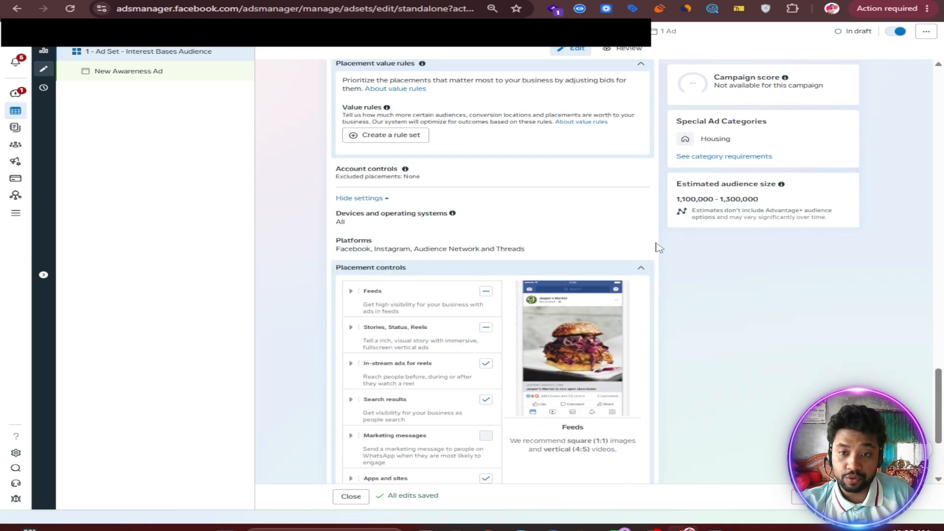
{"action": "left_click", "coordinate": [594, 251]}
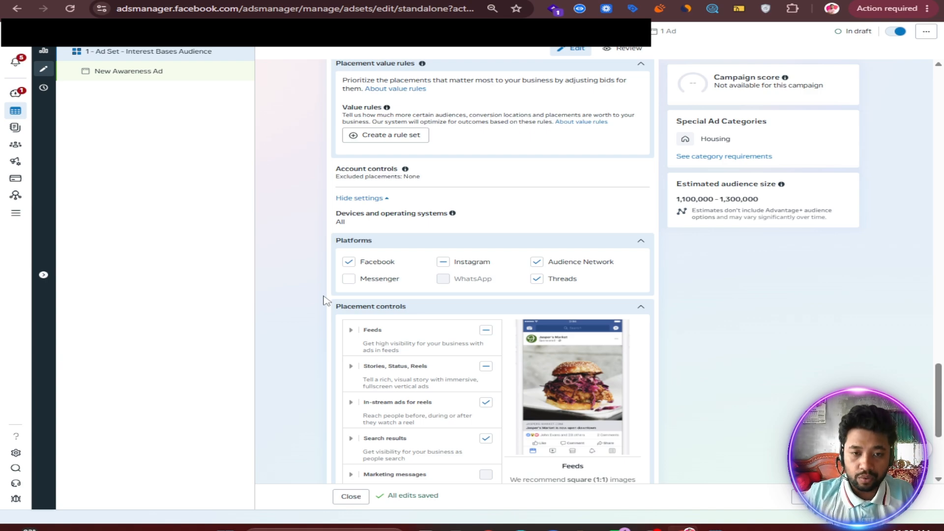
{"action": "scroll", "coordinate": [324, 300], "scroll_direction": "down", "scroll_amount": 4}
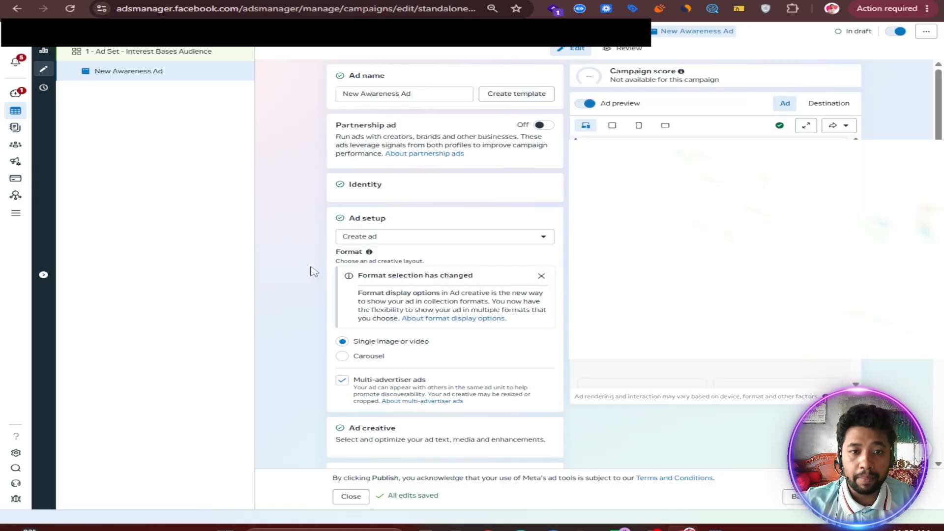
Step: Review the campaign-level settings, including the budget, A/B test and Special Ad Categories
{"action": "scroll", "coordinate": [295, 286], "scroll_direction": "down", "scroll_amount": 5}
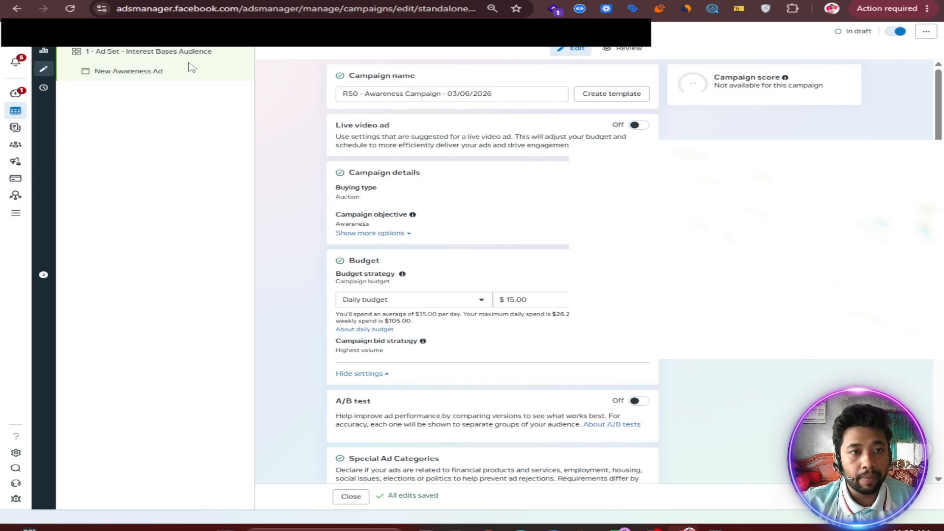
{"action": "scroll", "coordinate": [354, 297], "scroll_direction": "down", "scroll_amount": 1}
{"action": "scroll", "coordinate": [355, 295], "scroll_direction": "up", "scroll_amount": 1}
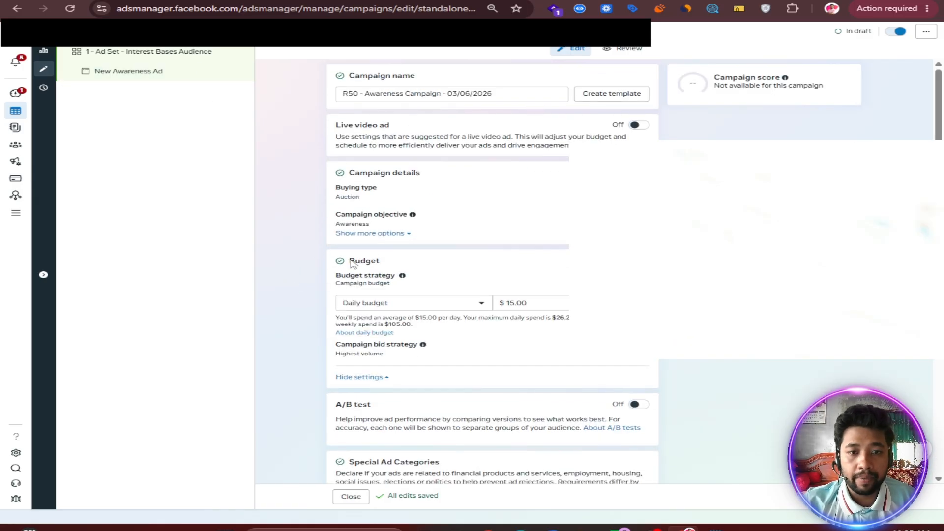
{"action": "scroll", "coordinate": [506, 302], "scroll_direction": "down", "scroll_amount": 3}
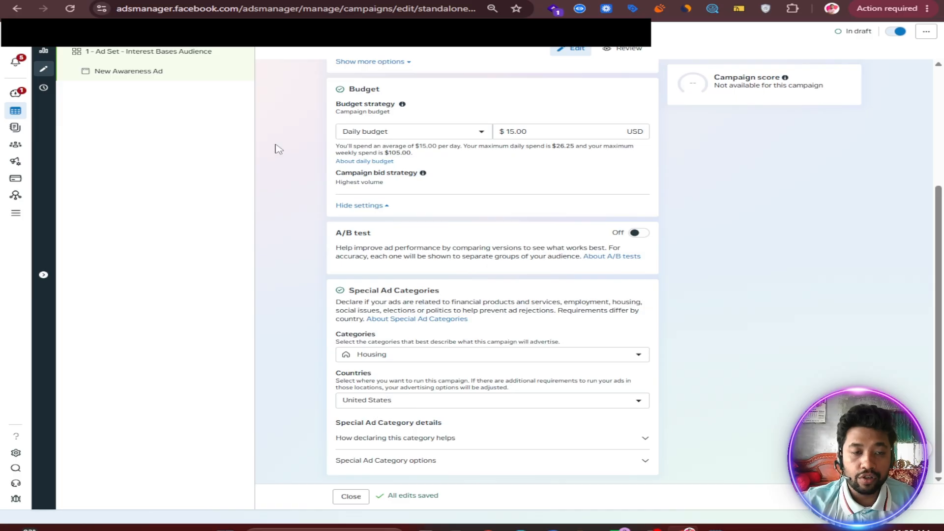
Step: Review the interest-based ad set's settings, from performance goal and frequency control through schedule, location and detailed targeting to placements
{"action": "left_click", "coordinate": [167, 59]}
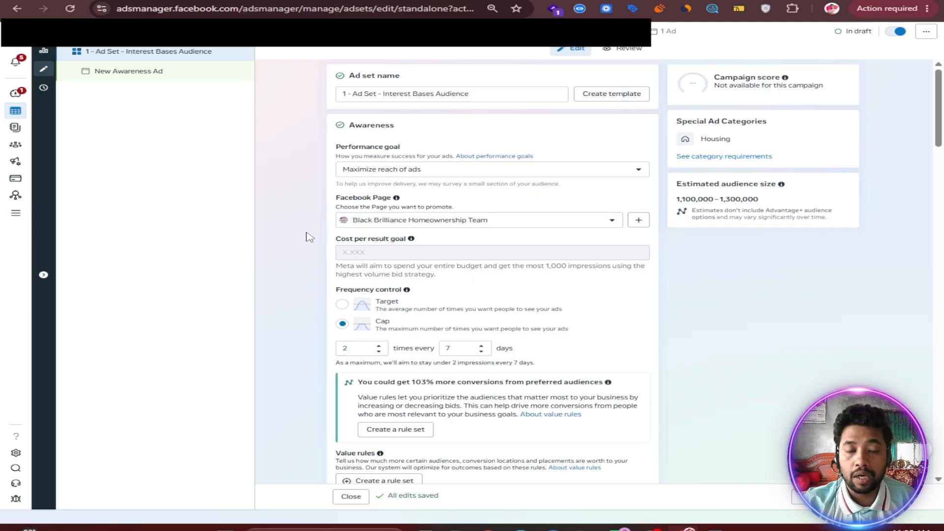
{"action": "scroll", "coordinate": [309, 237], "scroll_direction": "down", "scroll_amount": 1}
{"action": "scroll", "coordinate": [309, 238], "scroll_direction": "down", "scroll_amount": 3}
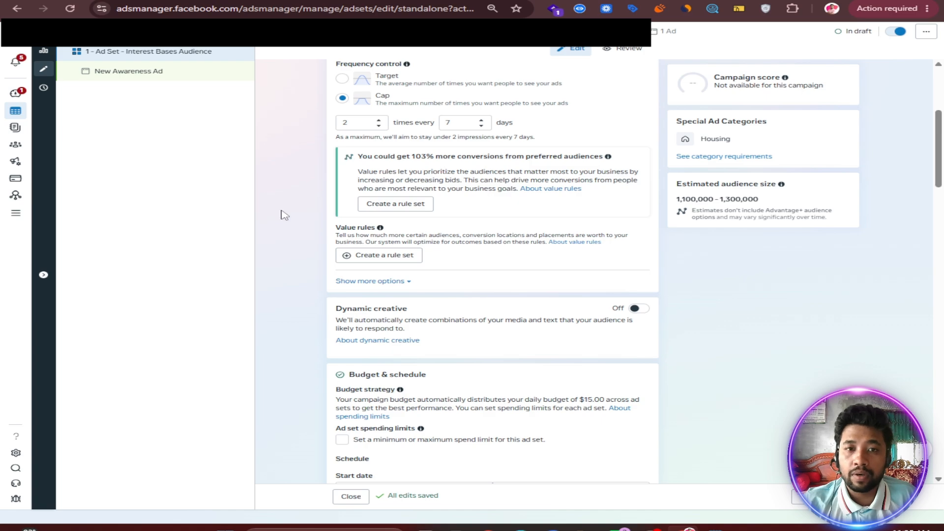
{"action": "scroll", "coordinate": [295, 215], "scroll_direction": "down", "scroll_amount": 5}
{"action": "scroll", "coordinate": [299, 214], "scroll_direction": "down", "scroll_amount": 1}
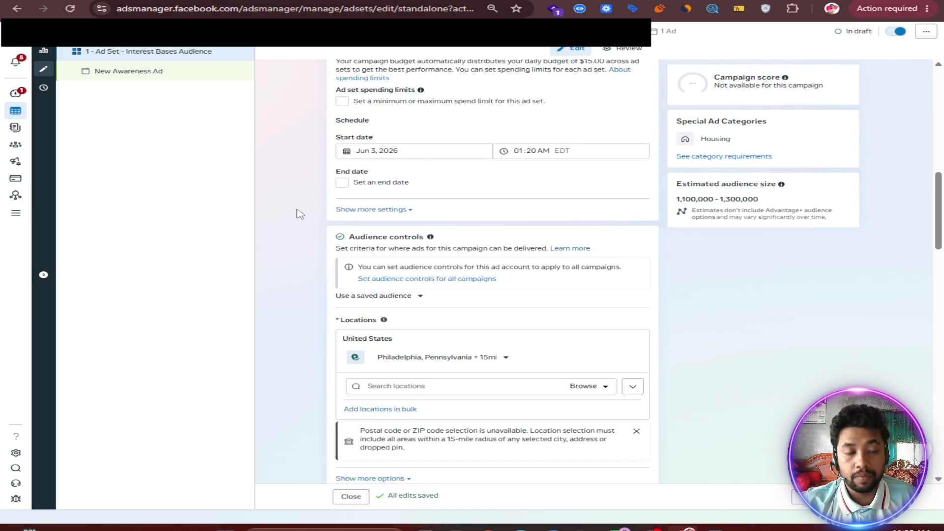
{"action": "scroll", "coordinate": [301, 210], "scroll_direction": "down", "scroll_amount": 7}
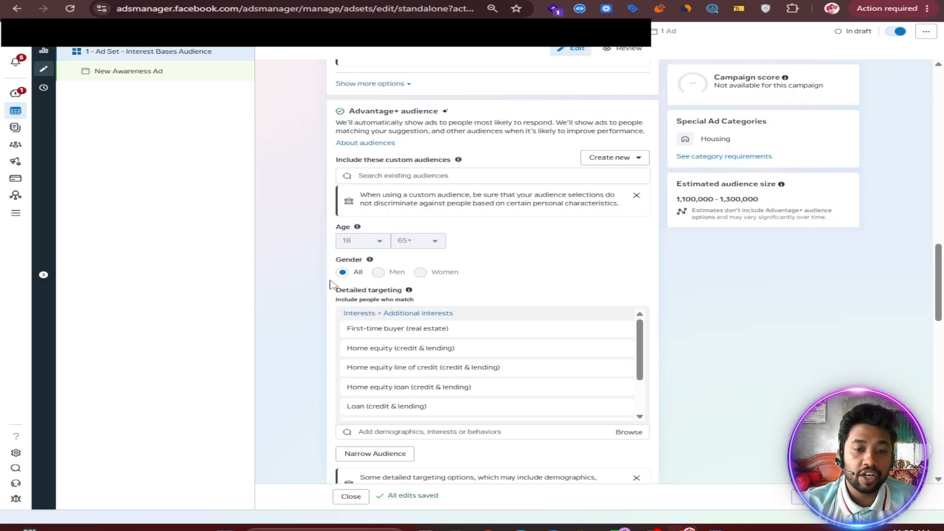
{"action": "scroll", "coordinate": [324, 286], "scroll_direction": "down", "scroll_amount": 2}
{"action": "scroll", "coordinate": [420, 268], "scroll_direction": "down", "scroll_amount": 1}
{"action": "scroll", "coordinate": [428, 268], "scroll_direction": "down", "scroll_amount": 2}
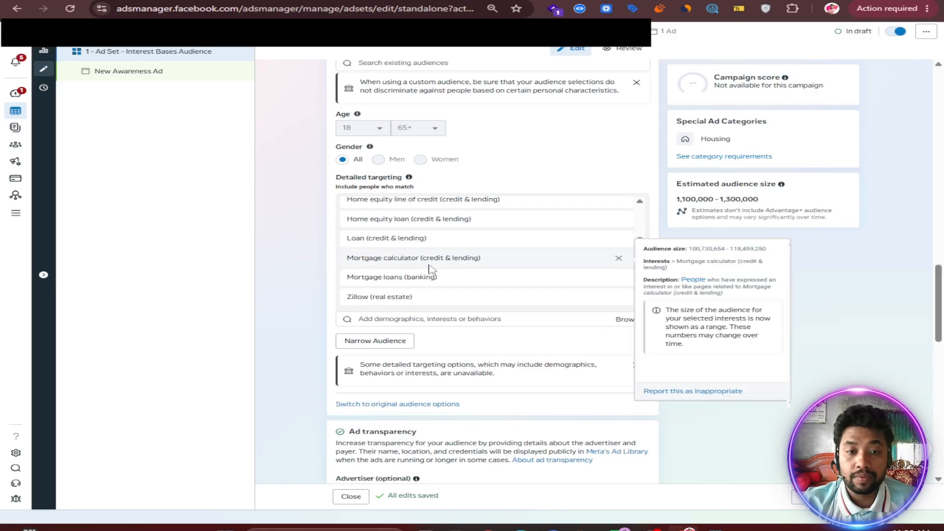
{"action": "scroll", "coordinate": [296, 312], "scroll_direction": "down", "scroll_amount": 12}
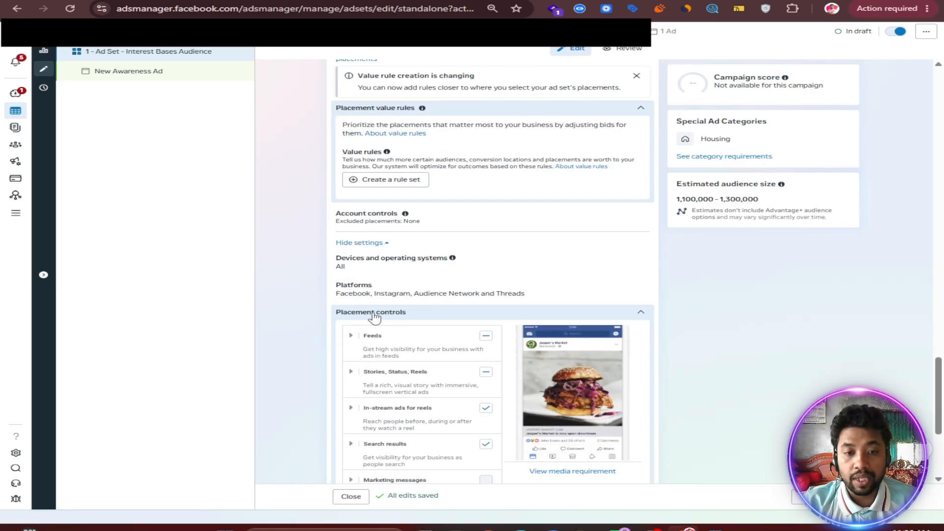
Step: Rename the New Awareness Ad as "1 - Video Ads", copying the name from the Notepad notes
{"action": "left_click", "coordinate": [140, 77]}
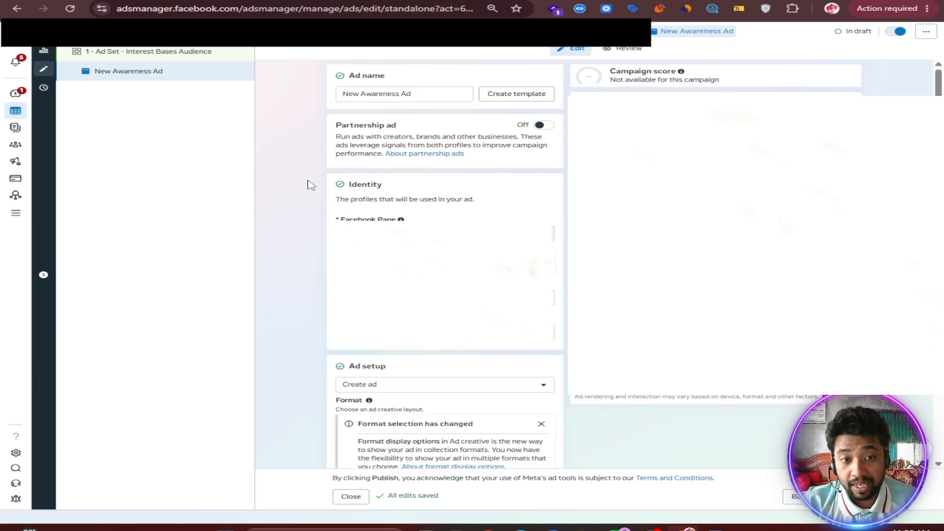
{"action": "left_click", "coordinate": [716, 529]}
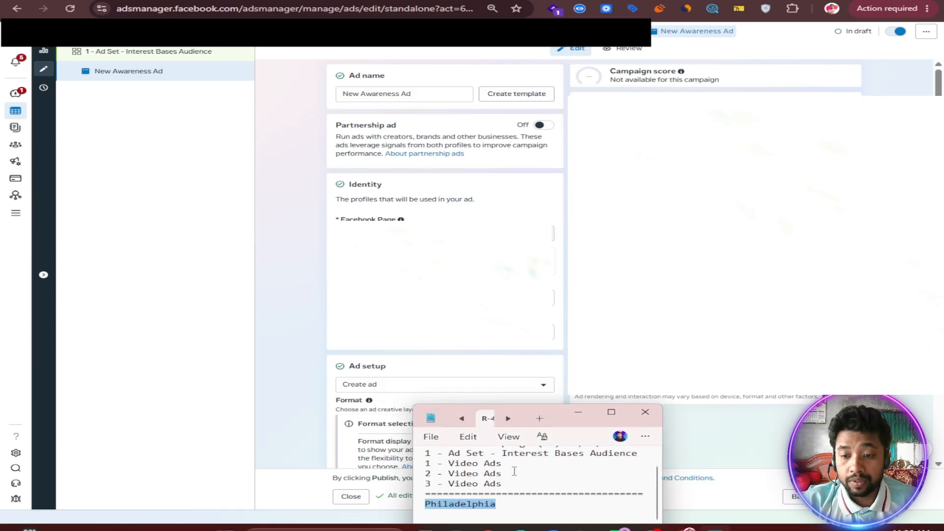
{"action": "left_click_drag", "start_coordinate": [504, 466], "coordinate": [424, 464]}
{"action": "right_click", "coordinate": [493, 467]}
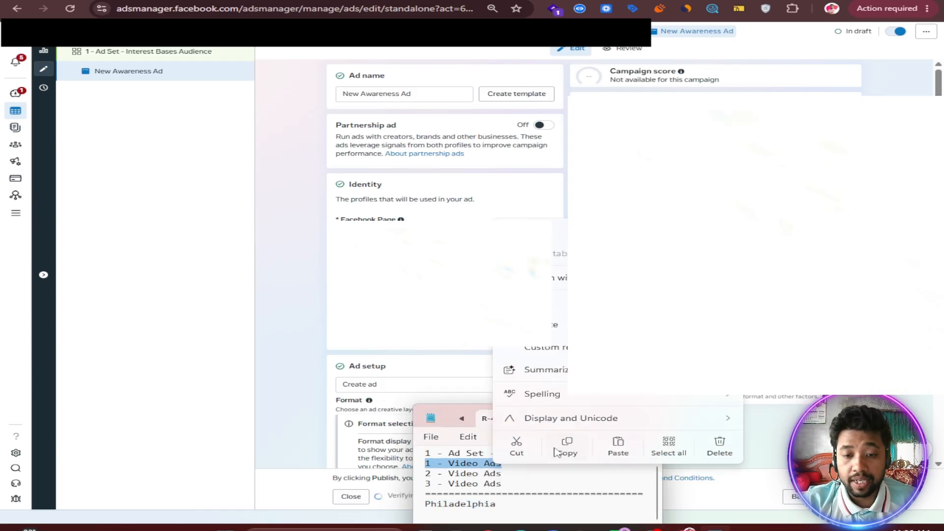
{"action": "left_click", "coordinate": [565, 449]}
{"action": "left_click", "coordinate": [370, 93]}
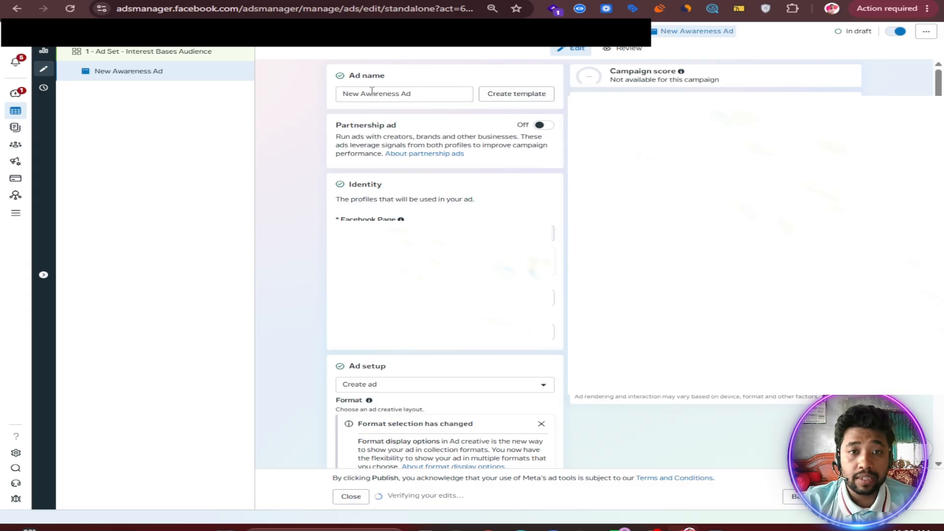
{"action": "triple_click", "coordinate": [370, 93]}
{"action": "right_click", "coordinate": [371, 94]}
{"action": "left_click", "coordinate": [415, 188]}
{"action": "left_click", "coordinate": [265, 175]}
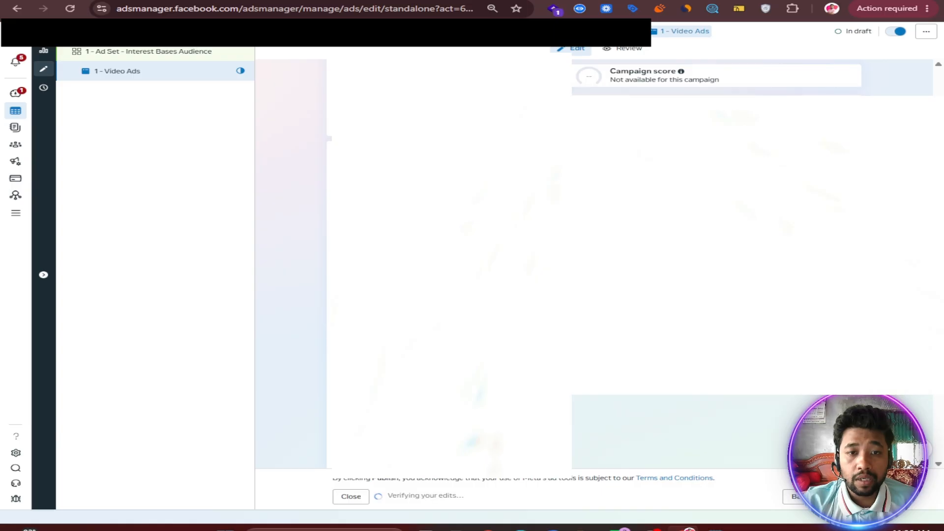
Step: Add the account video starting with "06 = 12-01" as the ad's media, keeping its full length and original crops
{"action": "left_click", "coordinate": [375, 193]}
{"action": "left_click", "coordinate": [375, 233]}
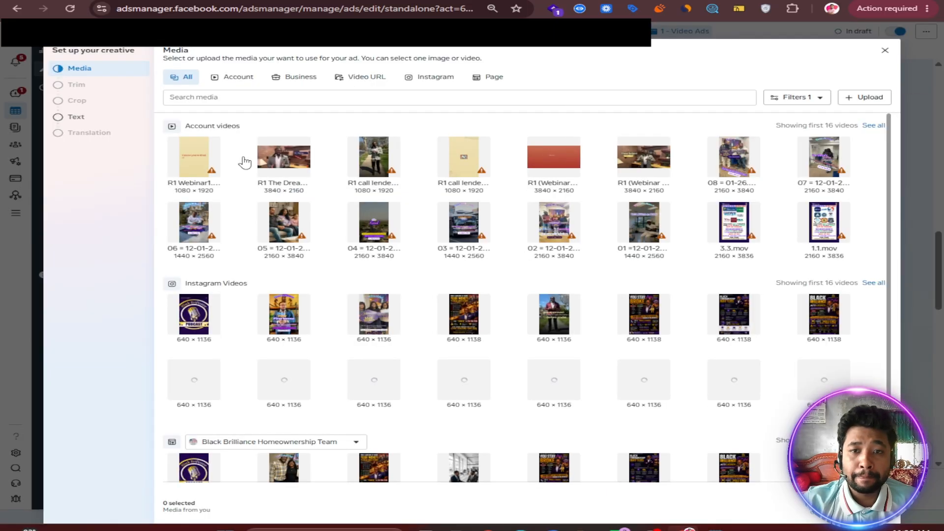
{"action": "left_click", "coordinate": [197, 222]}
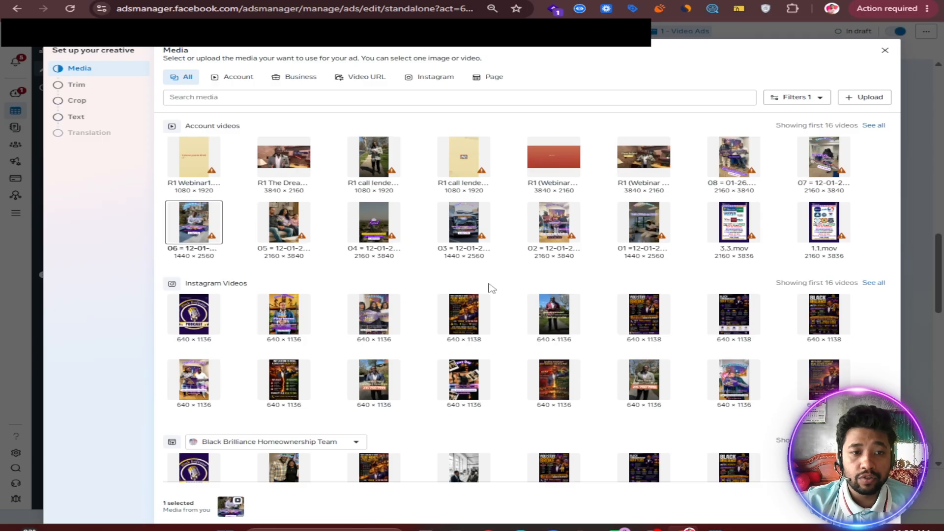
{"action": "left_click", "coordinate": [876, 506]}
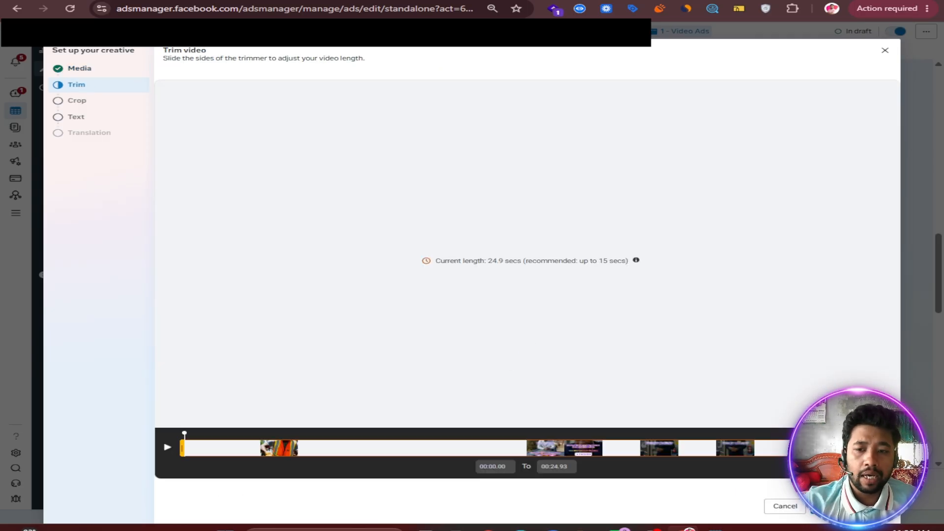
{"action": "left_click", "coordinate": [876, 507]}
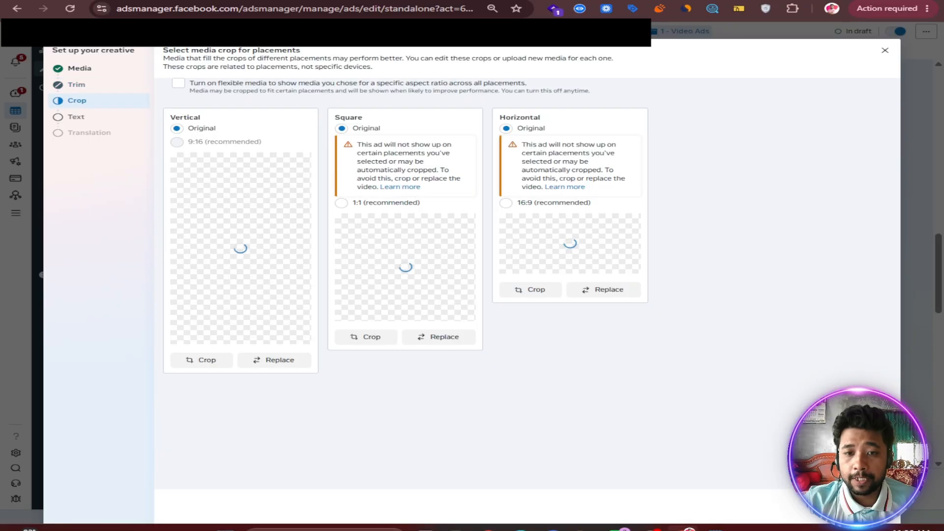
{"action": "left_click", "coordinate": [876, 506]}
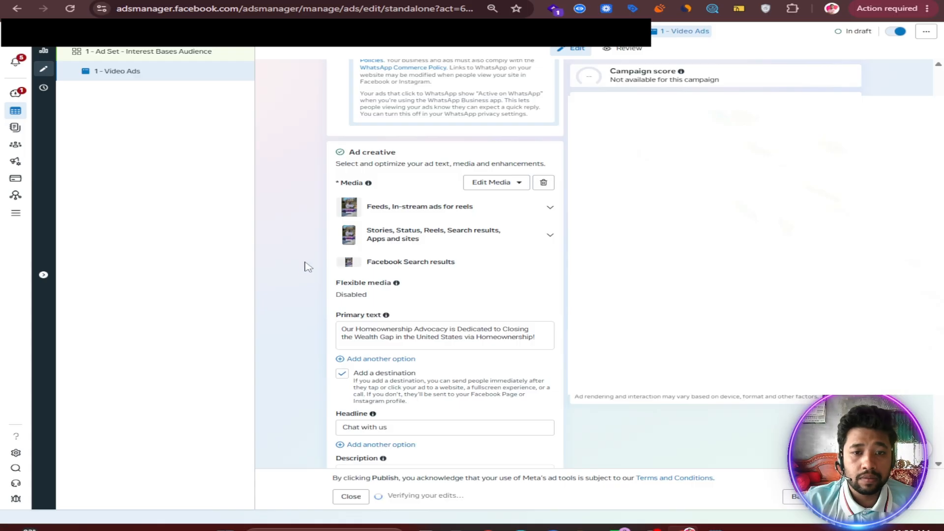
Step: Replace the ad's primary text with the copied "Philadelphia Employees – This is Your Chance." homebuyer copy
{"action": "scroll", "coordinate": [308, 267], "scroll_direction": "down", "scroll_amount": 2}
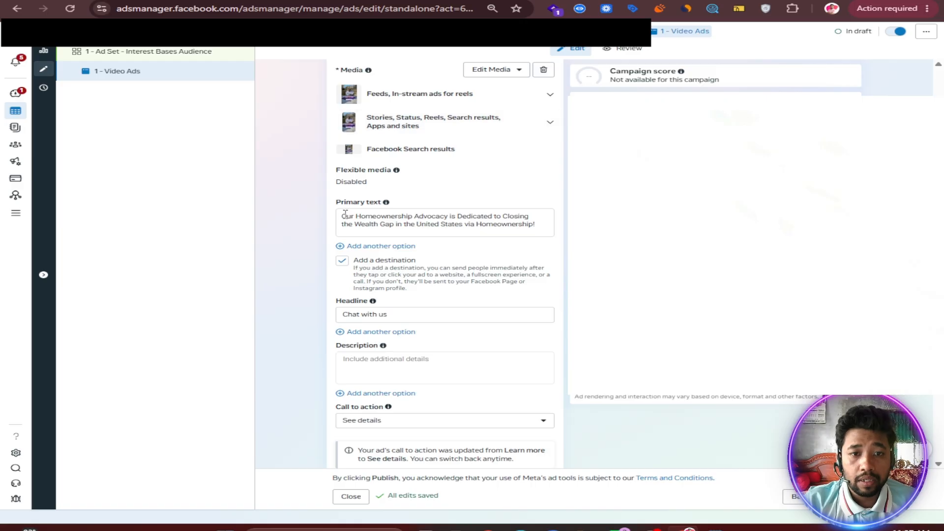
{"action": "left_click_drag", "start_coordinate": [346, 214], "coordinate": [511, 278]}
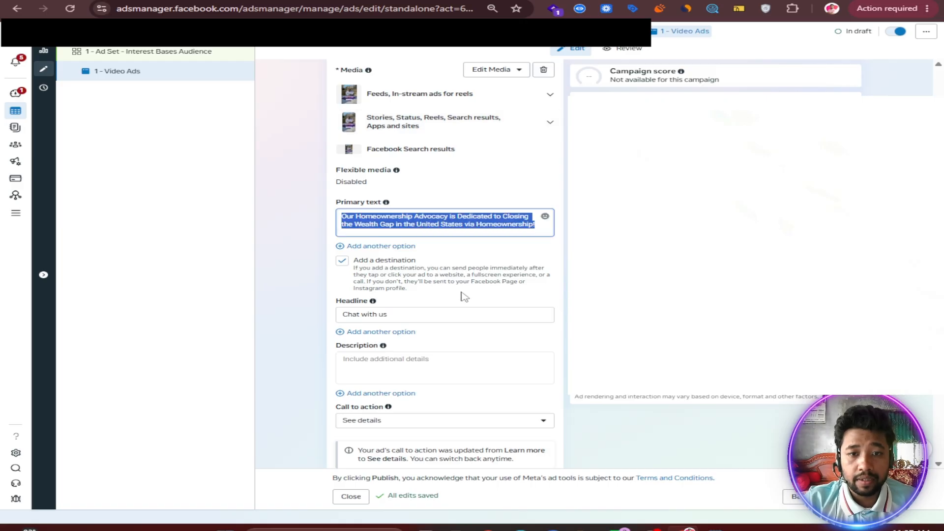
{"action": "key", "text": "ctrl+v"}
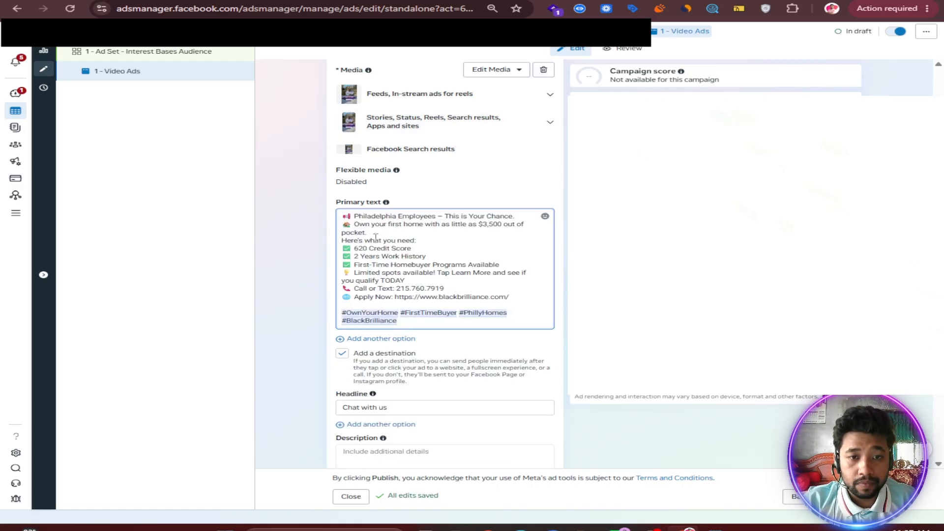
Step: Insert blank lines in the primary text before "Here's what you need:" and before the "Call or Text" line
{"action": "left_click", "coordinate": [393, 238]}
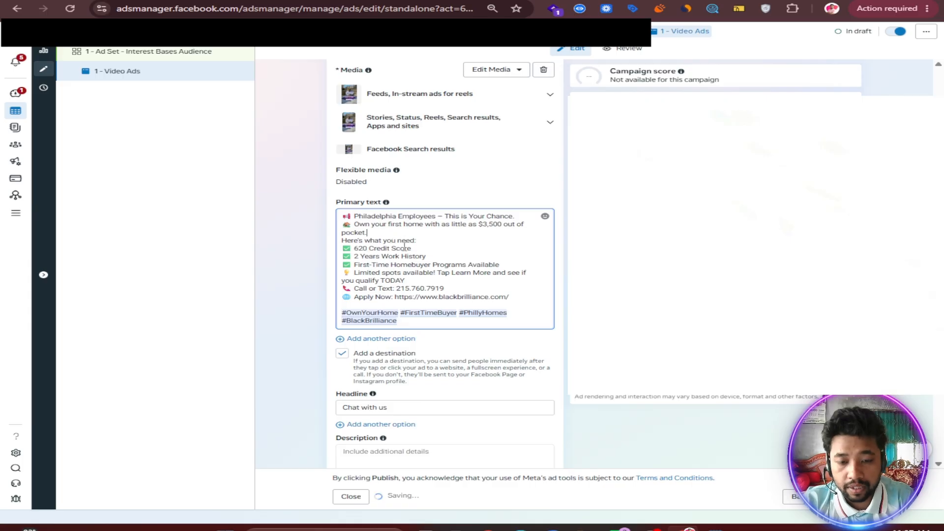
{"action": "key", "text": "Return"}
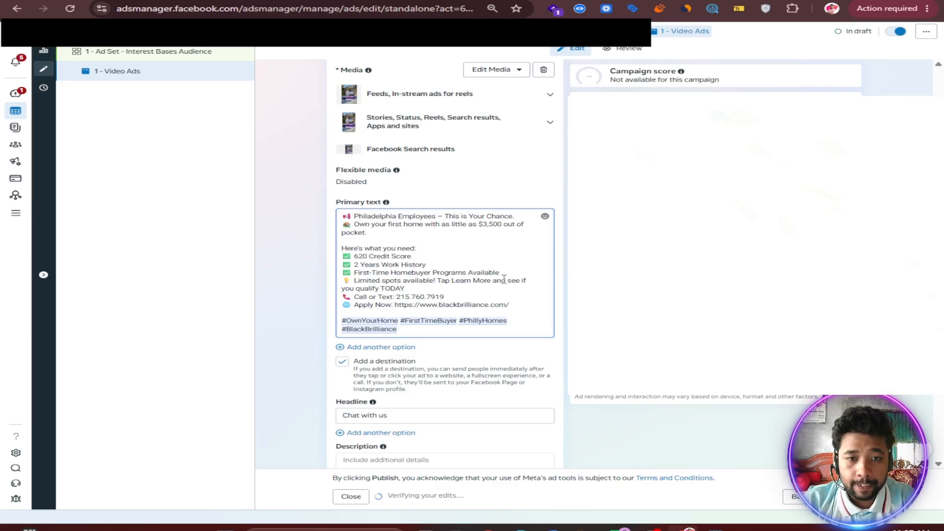
{"action": "left_click", "coordinate": [423, 290]}
{"action": "key", "text": "Return"}
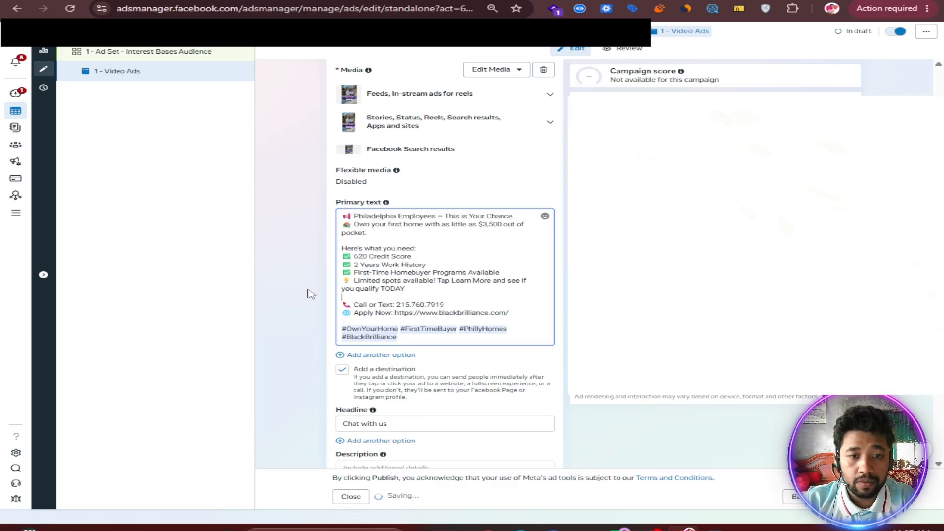
Step: Using the Google Docs ad copy, set the headline to "Get Started Today with Only $3,500" and fill in the checkmarked homebuyer description
{"action": "scroll", "coordinate": [299, 272], "scroll_direction": "down", "scroll_amount": 2}
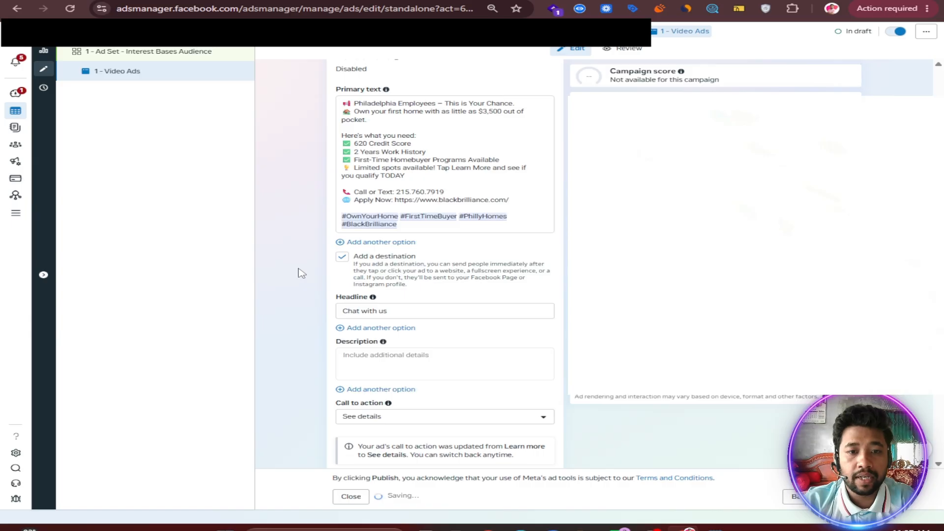
{"action": "scroll", "coordinate": [301, 274], "scroll_direction": "down", "scroll_amount": 1}
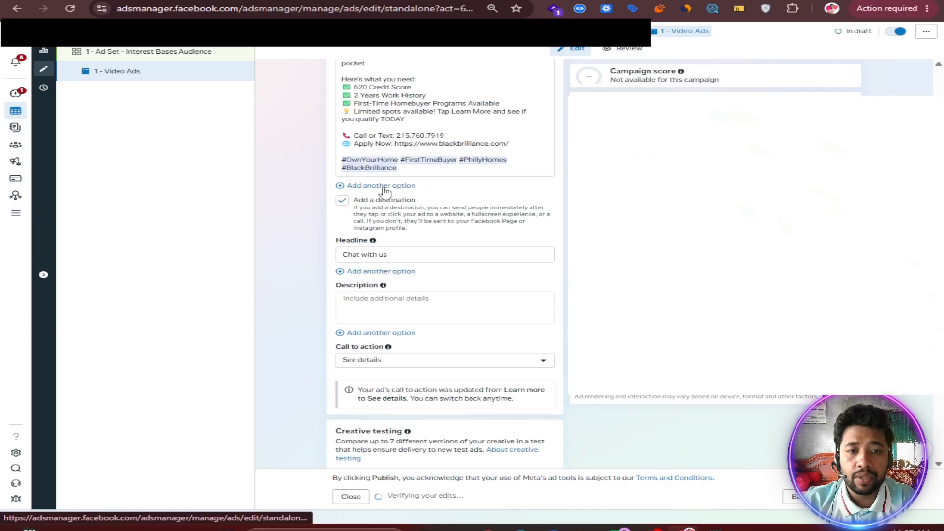
{"action": "mouse_move", "coordinate": [385, 191]}
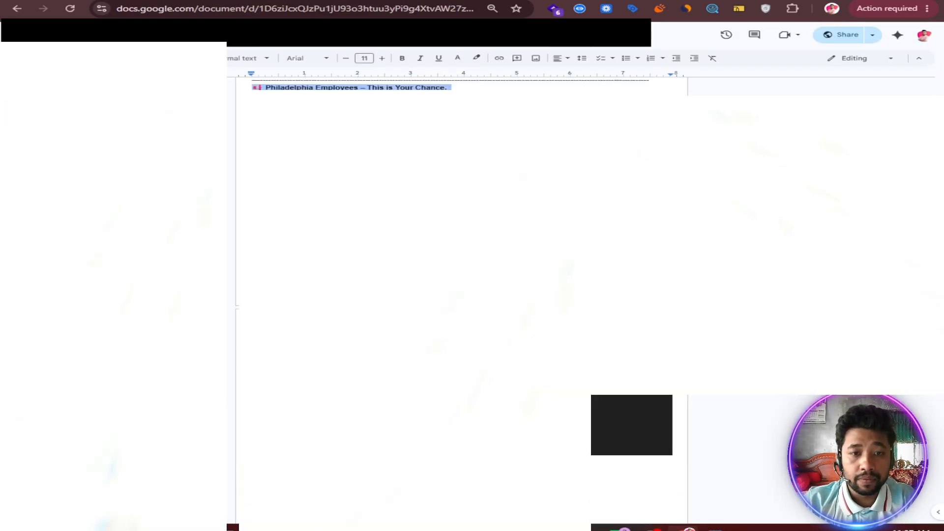
{"action": "left_click", "coordinate": [462, 196]}
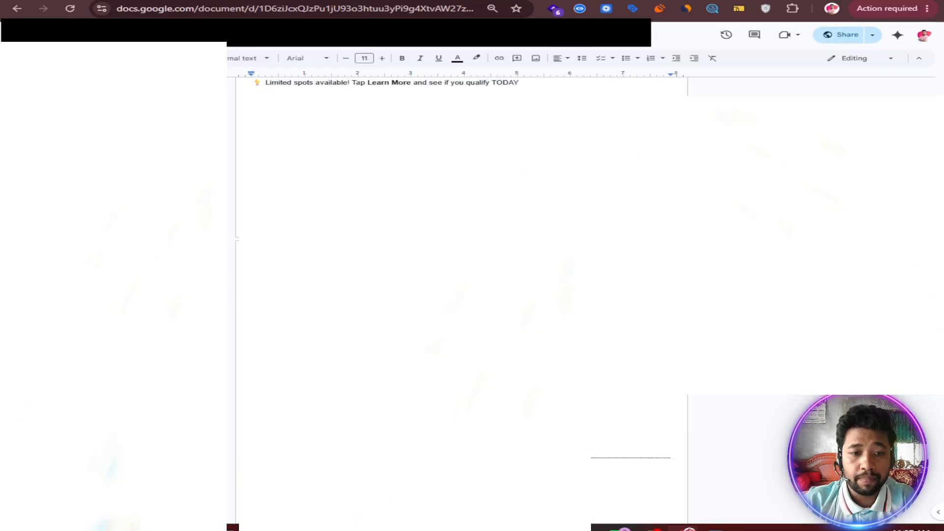
{"action": "scroll", "coordinate": [463, 301], "scroll_direction": "down", "scroll_amount": 2}
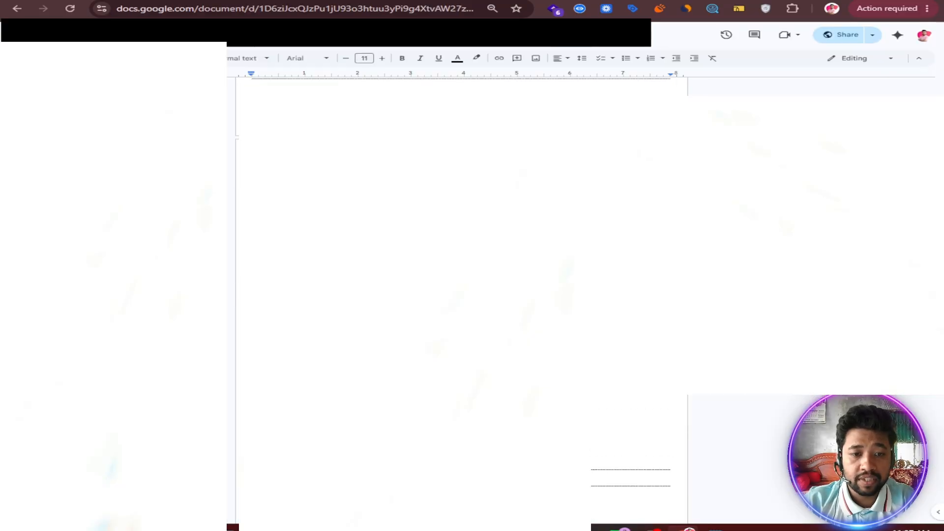
{"action": "scroll", "coordinate": [462, 300], "scroll_direction": "down", "scroll_amount": 5}
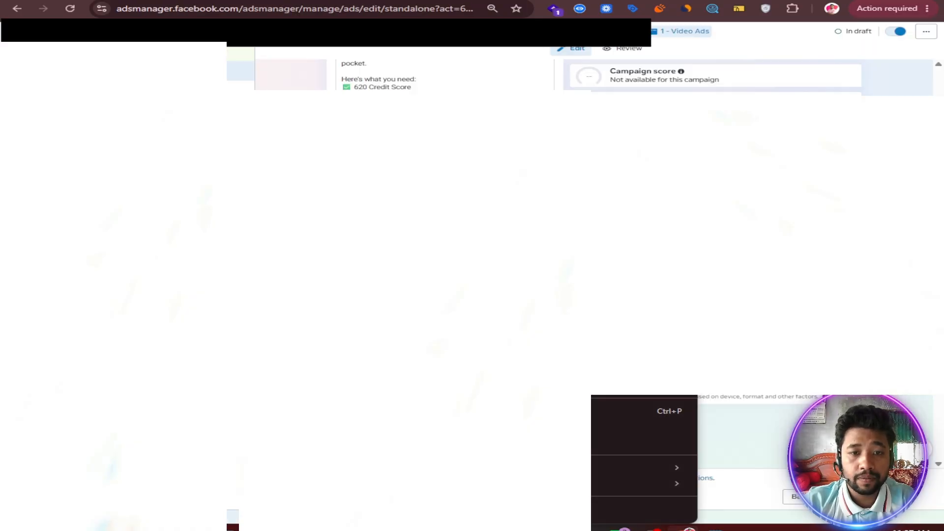
{"action": "right_click", "coordinate": [352, 301]}
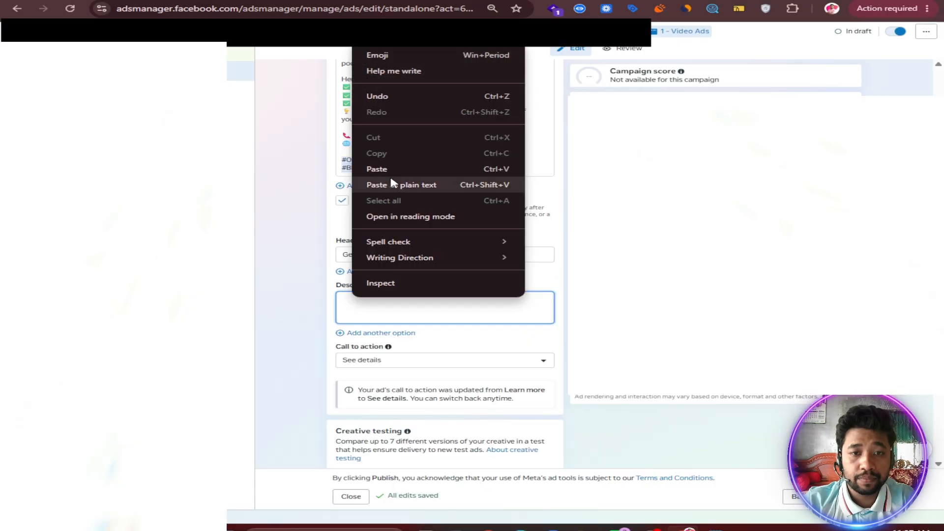
{"action": "left_click", "coordinate": [392, 183]}
{"action": "left_click", "coordinate": [290, 277]}
Step: Change the ad's call to action to Learn more
{"action": "scroll", "coordinate": [391, 340], "scroll_direction": "down", "scroll_amount": 1}
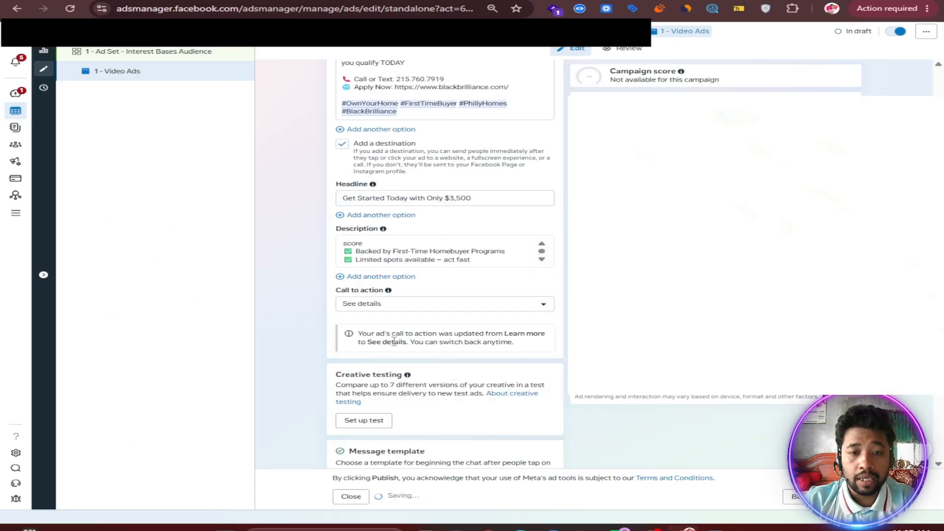
{"action": "left_click", "coordinate": [380, 303]}
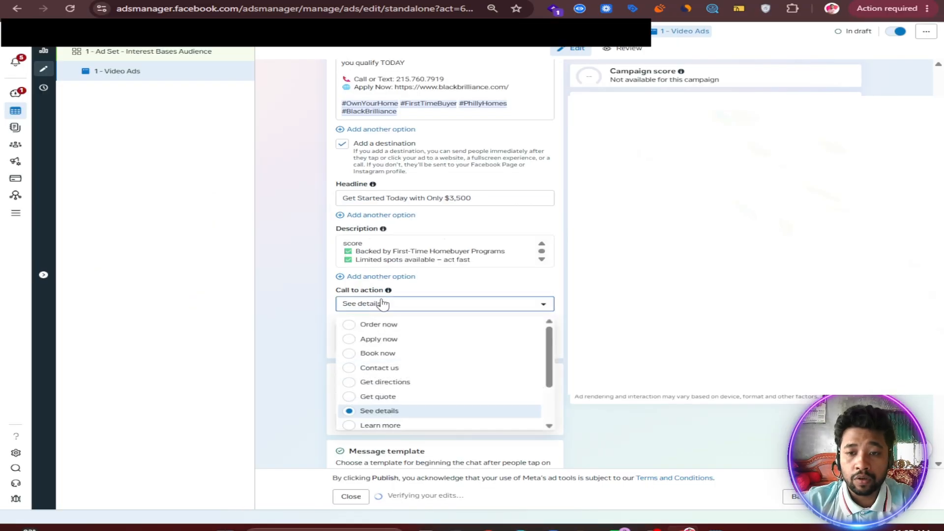
{"action": "scroll", "coordinate": [397, 411], "scroll_direction": "down", "scroll_amount": 1}
{"action": "left_click", "coordinate": [374, 364]}
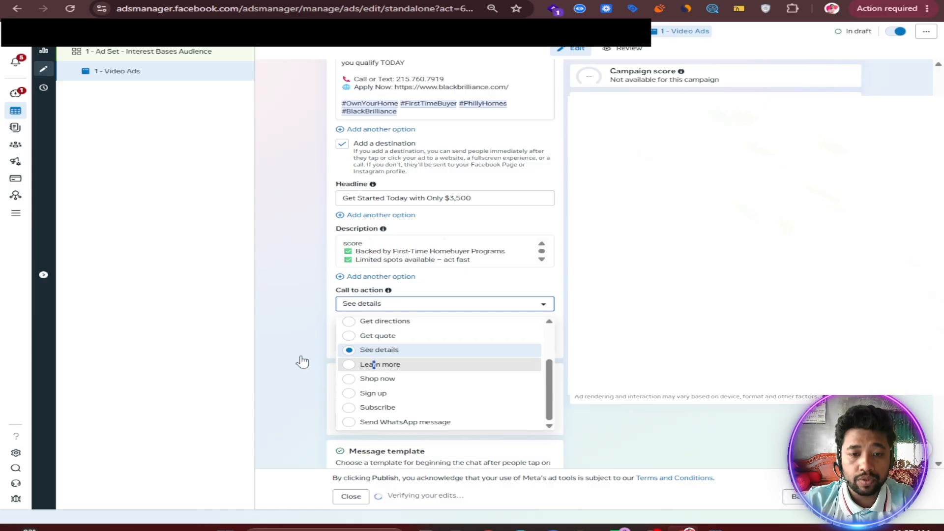
{"action": "left_click", "coordinate": [294, 344]}
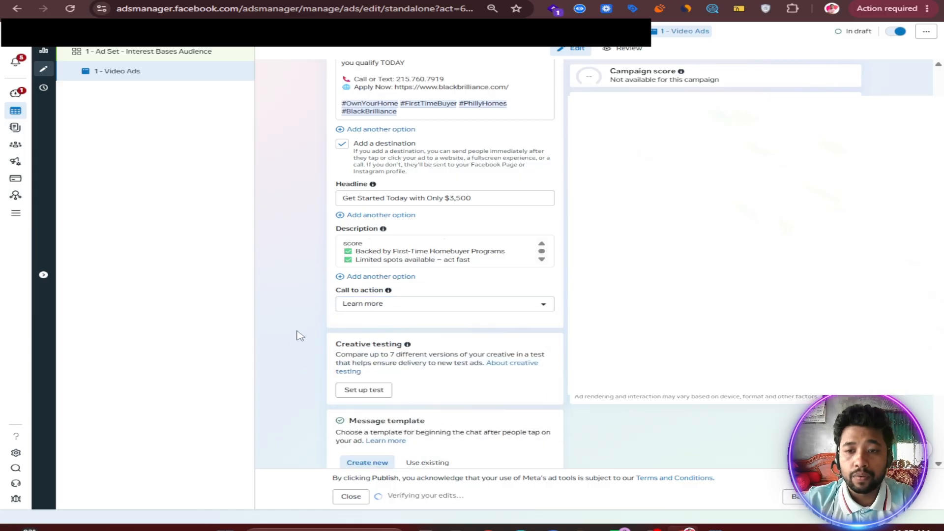
Step: Review the ad's message template and tracking settings, and check its placements in the advanced preview before closing it
{"action": "scroll", "coordinate": [297, 339], "scroll_direction": "down", "scroll_amount": 3}
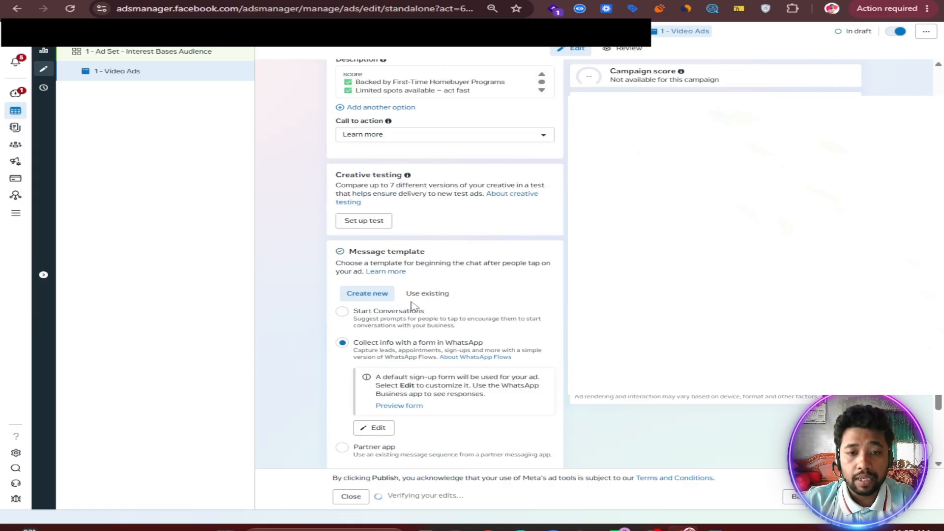
{"action": "scroll", "coordinate": [284, 320], "scroll_direction": "down", "scroll_amount": 3}
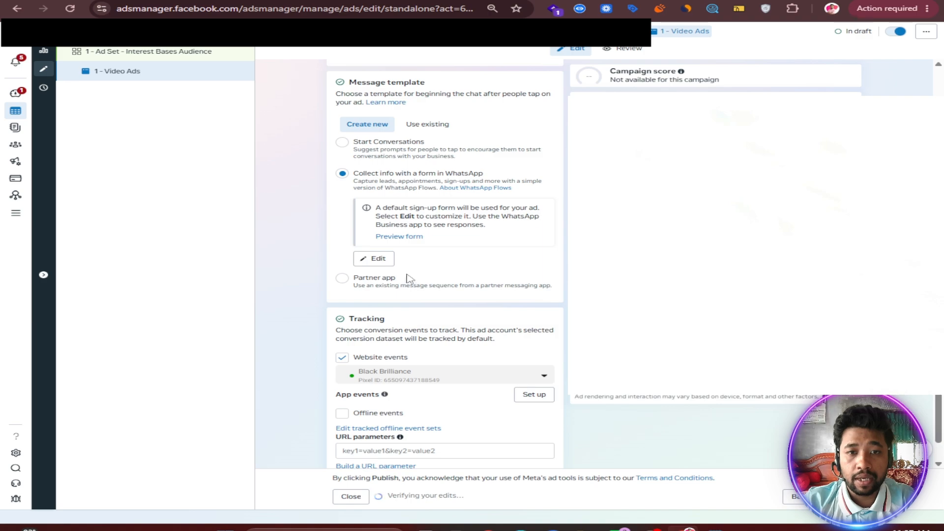
{"action": "scroll", "coordinate": [408, 290], "scroll_direction": "down", "scroll_amount": 2}
{"action": "scroll", "coordinate": [472, 312], "scroll_direction": "up", "scroll_amount": 8}
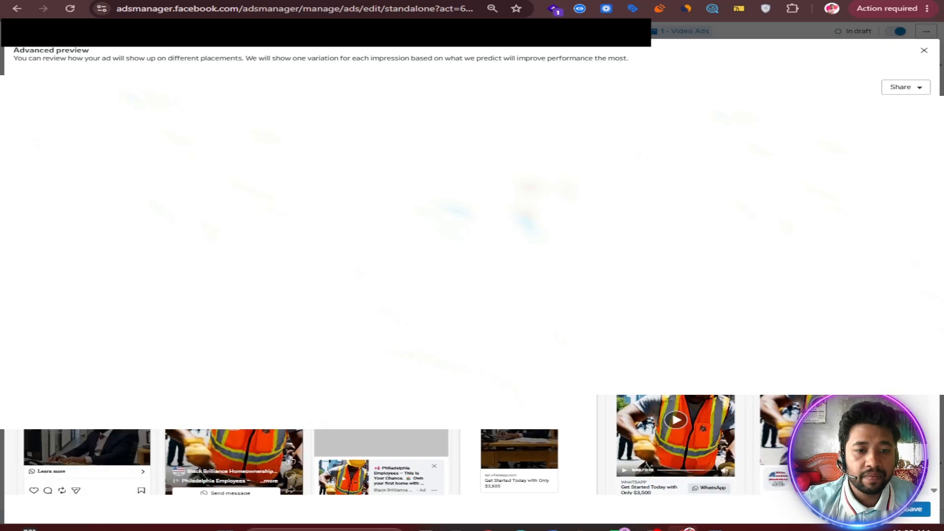
{"action": "left_click", "coordinate": [924, 50]}
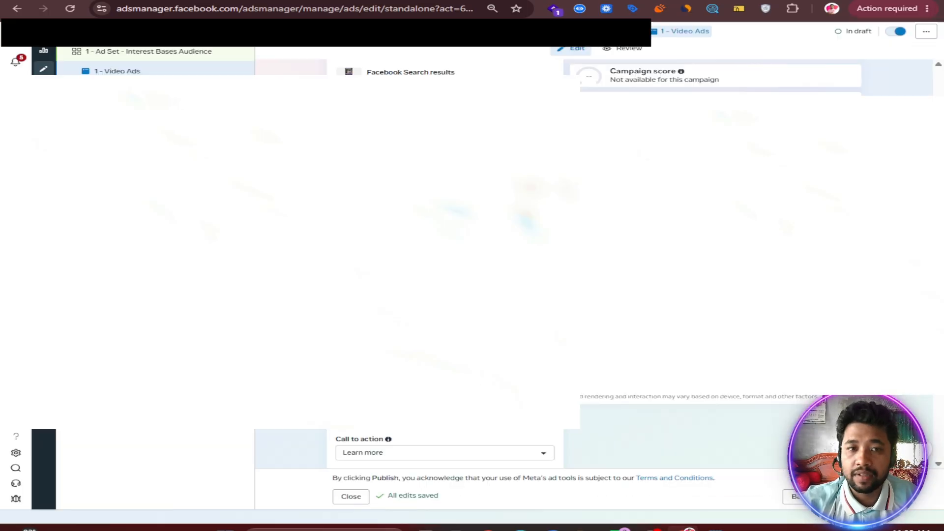
Step: Duplicate the "1 - Video Ads" ad within the interest-based ad set
{"action": "left_click", "coordinate": [237, 70]}
{"action": "left_click", "coordinate": [249, 103]}
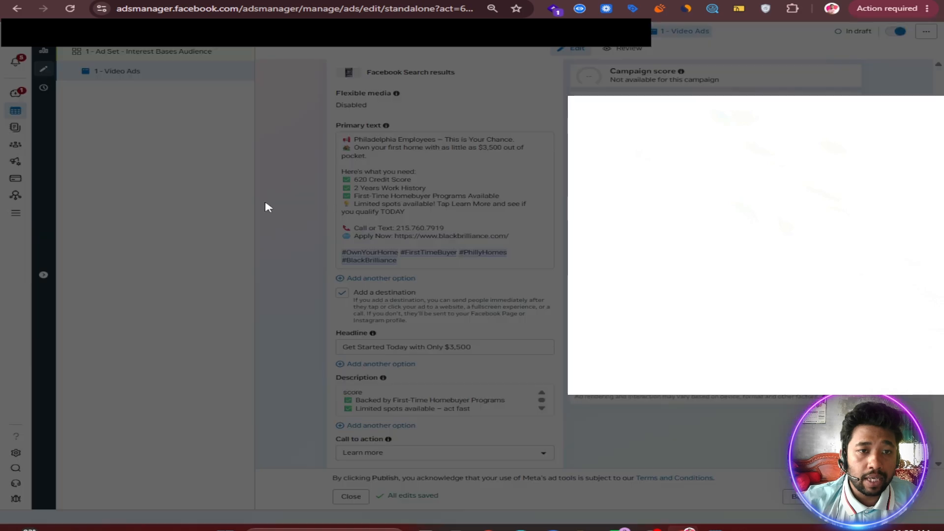
{"action": "left_click", "coordinate": [598, 306]}
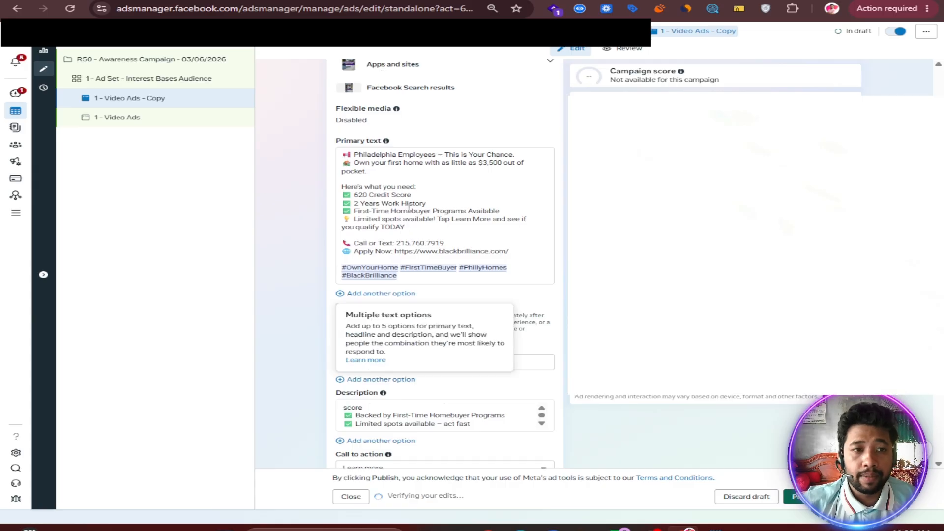
Step: Replace the copied ad's media with the account video listed right after "02 = 12-01", keeping its full length
{"action": "scroll", "coordinate": [409, 209], "scroll_direction": "up", "scroll_amount": 2}
{"action": "scroll", "coordinate": [521, 178], "scroll_direction": "up", "scroll_amount": 1}
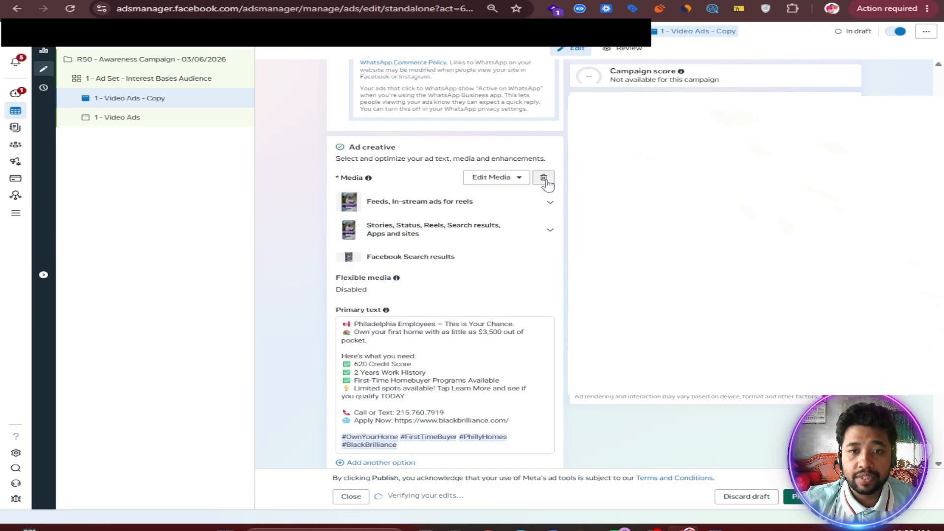
{"action": "left_click", "coordinate": [544, 178]}
{"action": "left_click", "coordinate": [378, 192]}
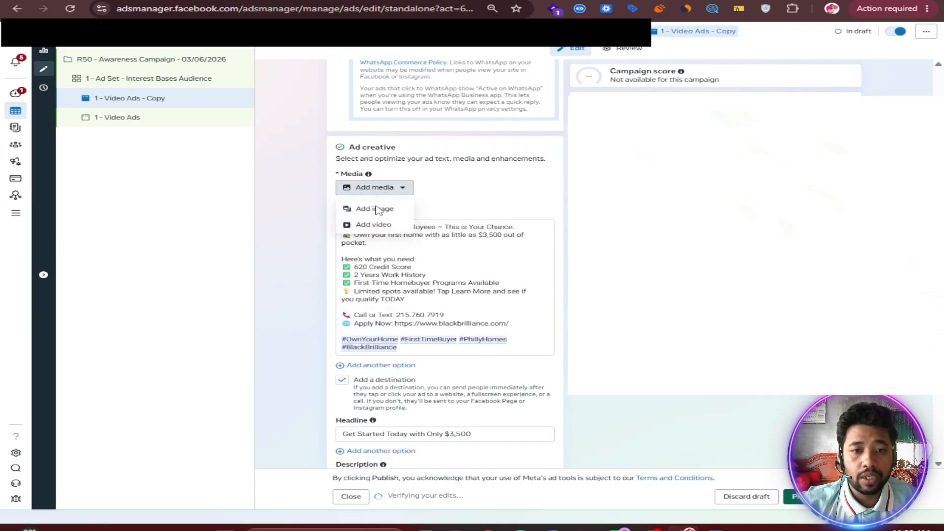
{"action": "left_click", "coordinate": [352, 218]}
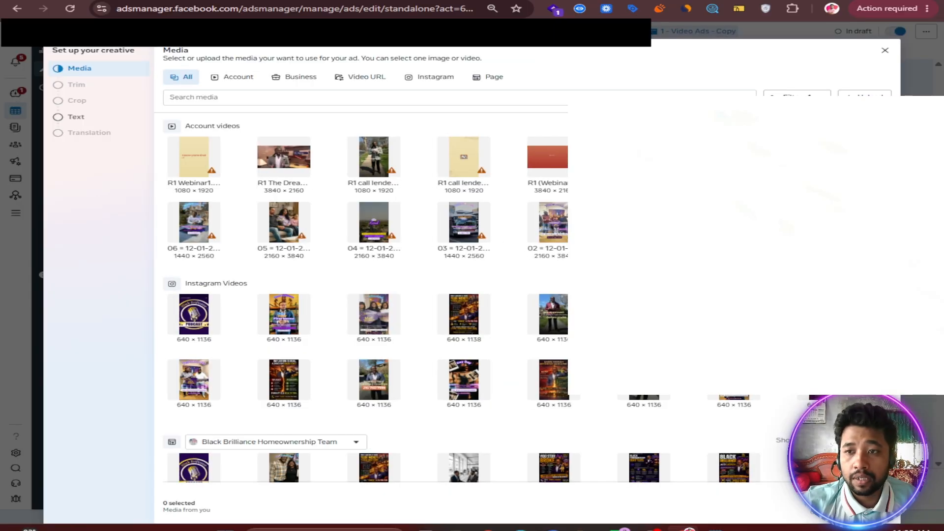
{"action": "left_click", "coordinate": [644, 222]}
{"action": "left_click", "coordinate": [832, 506]}
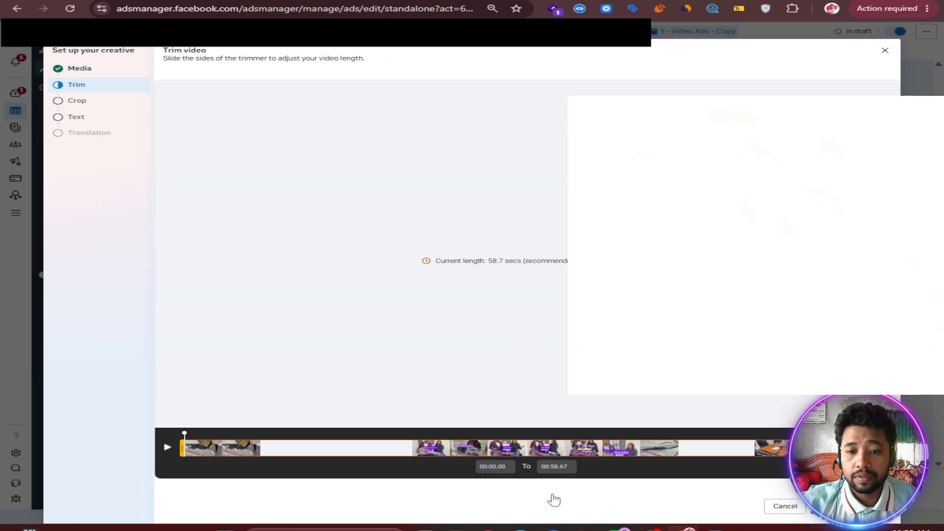
{"action": "left_click", "coordinate": [876, 509]}
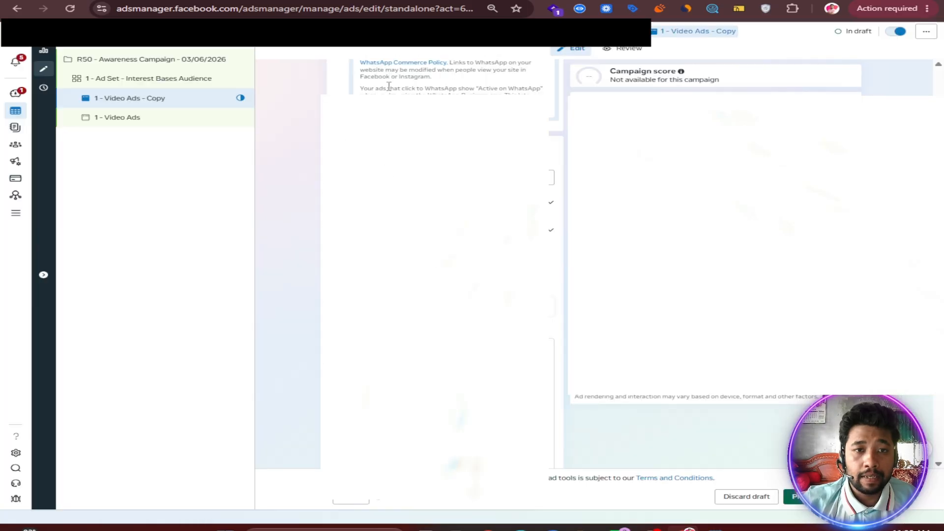
Step: Rename the copied ad as "2 - Video Ads"
{"action": "scroll", "coordinate": [389, 87], "scroll_direction": "up", "scroll_amount": 15}
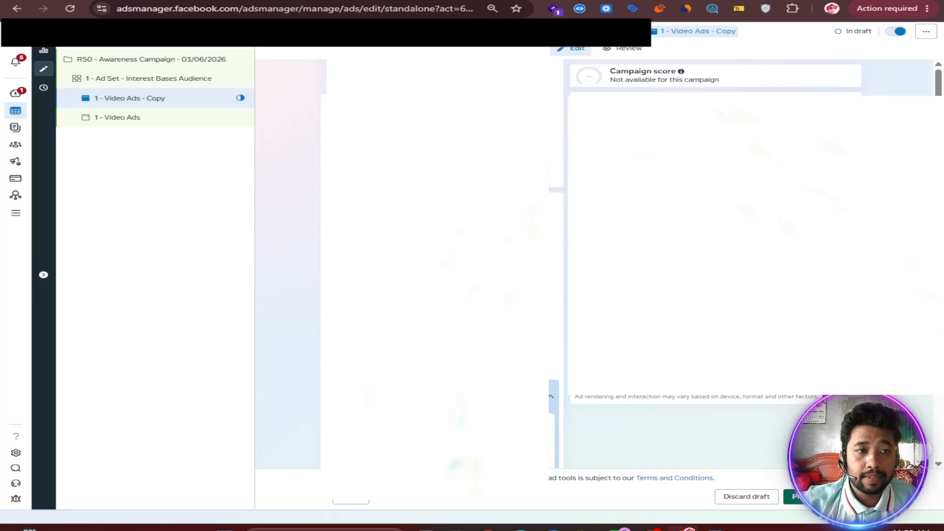
{"action": "left_click", "coordinate": [428, 90]}
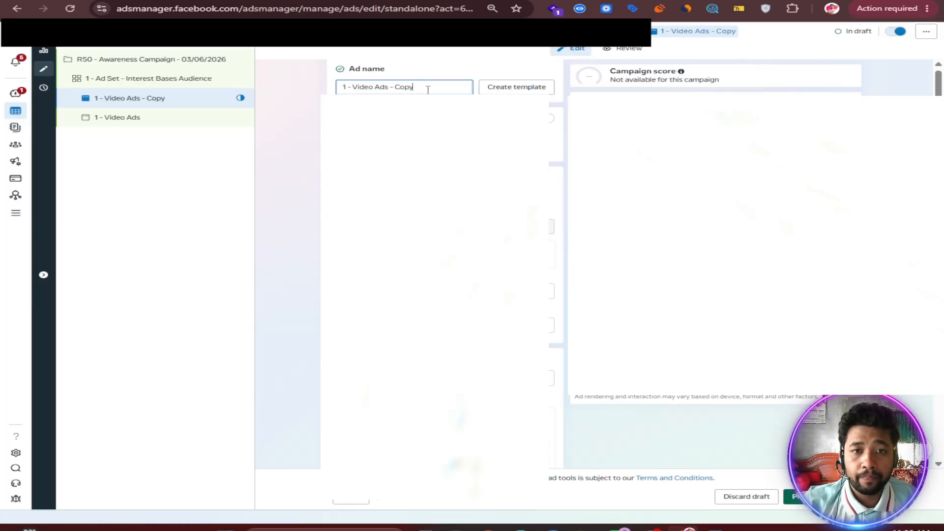
{"action": "key", "text": "BackSpace"}
{"action": "key", "text": "BackSpace"}
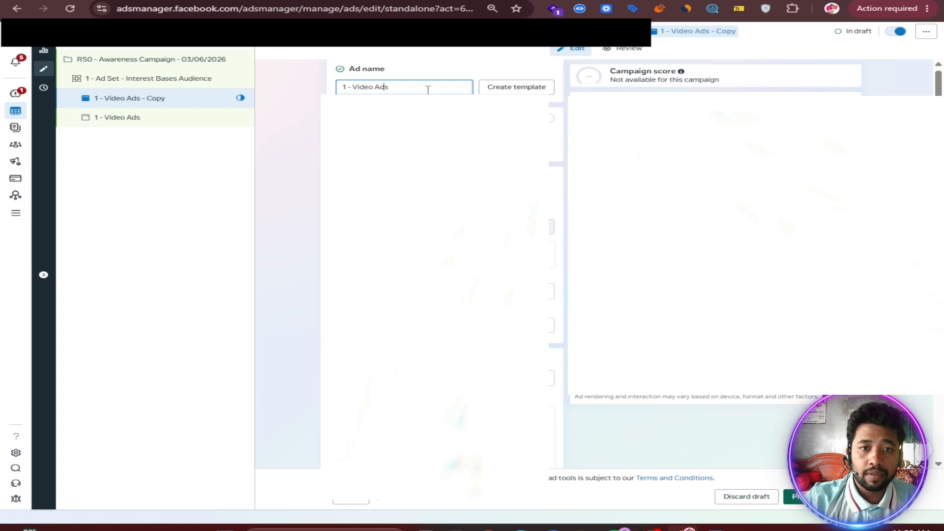
{"action": "key", "text": "Home"}
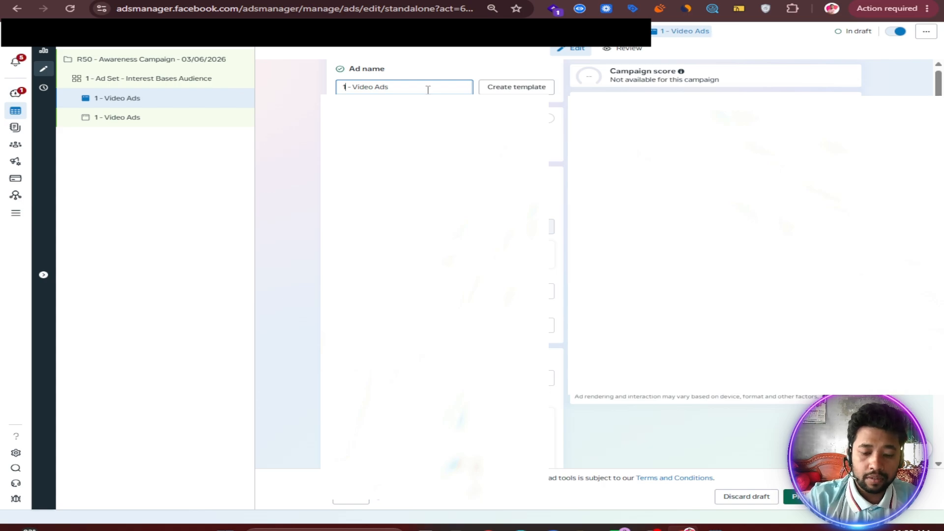
{"action": "key", "text": "Delete"}
{"action": "type", "text": "2"}
{"action": "left_click", "coordinate": [298, 208]}
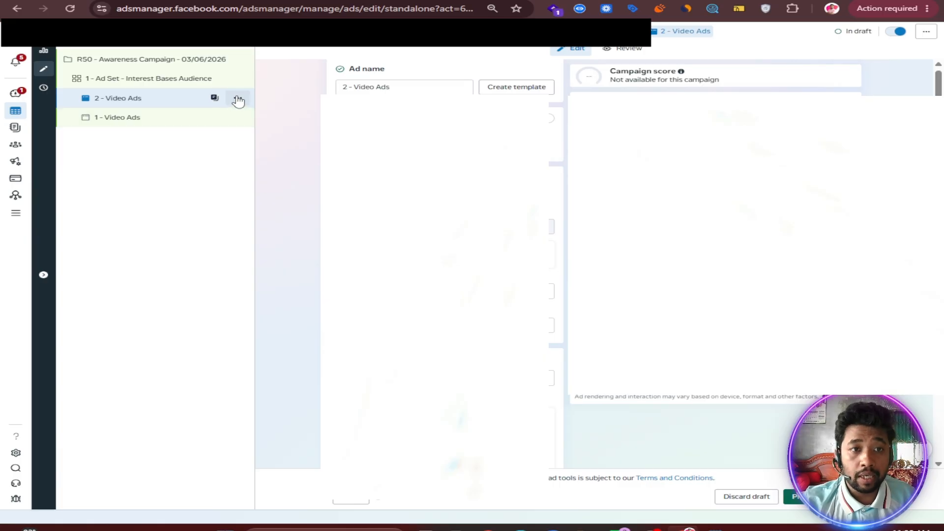
Step: Duplicate the "2 - Video Ads" ad within the same ad set
{"action": "left_click", "coordinate": [239, 98]}
{"action": "left_click", "coordinate": [256, 131]}
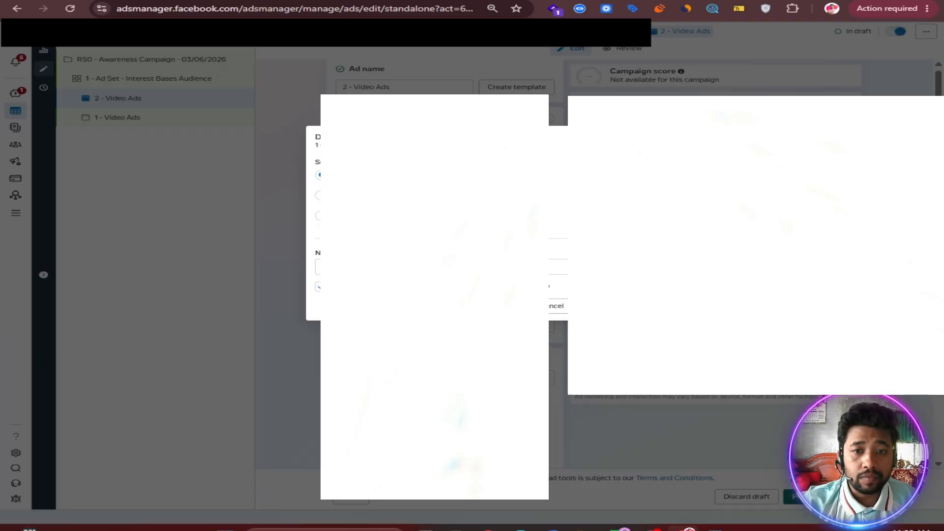
{"action": "left_click", "coordinate": [551, 307]}
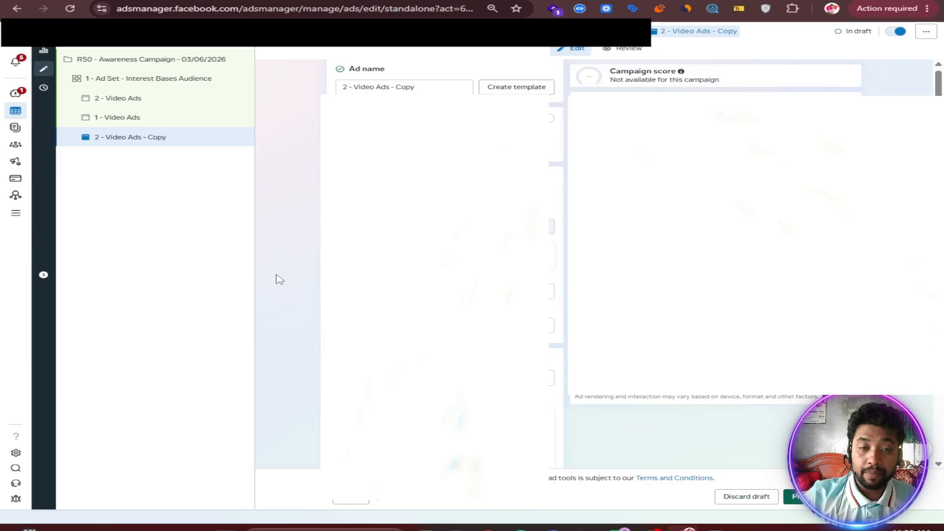
Step: Rename the "2 - Video Ads - Copy" ad as "3 - Video Ads"
{"action": "left_click", "coordinate": [429, 89]}
{"action": "key", "text": "BackSpace"}
{"action": "key", "text": "BackSpace"}
{"action": "key", "text": "BackSpace"}
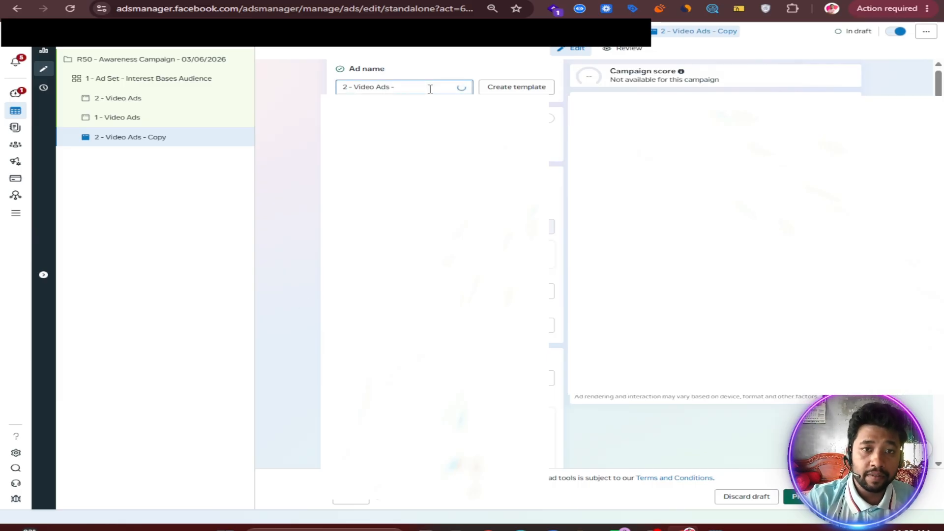
{"action": "key", "text": "Left"}
{"action": "key", "text": "Left"}
{"action": "key", "text": "Left"}
{"action": "key", "text": "Left"}
{"action": "key", "text": "Left"}
{"action": "key", "text": "Left"}
{"action": "key", "text": "Left"}
{"action": "key", "text": "Left"}
{"action": "key", "text": "Left"}
{"action": "key", "text": "Left"}
{"action": "key", "text": "Left"}
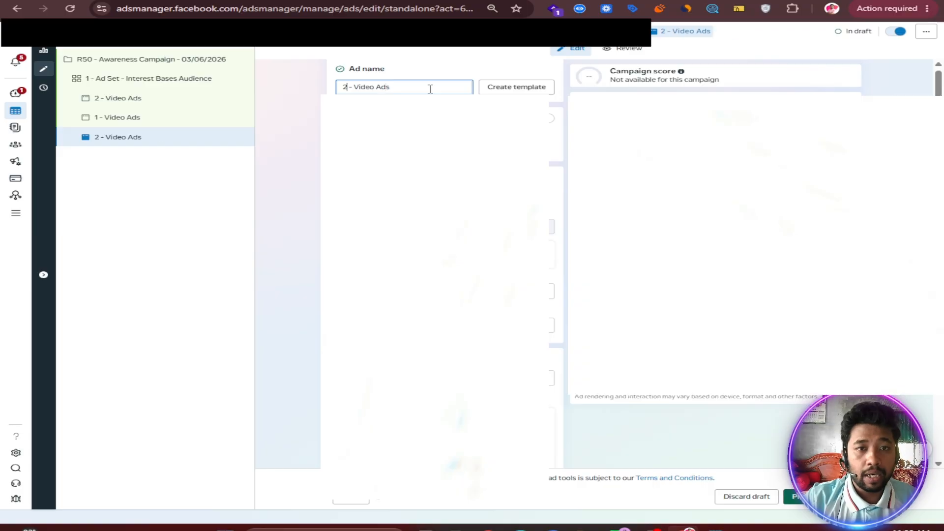
{"action": "key", "text": "BackSpace"}
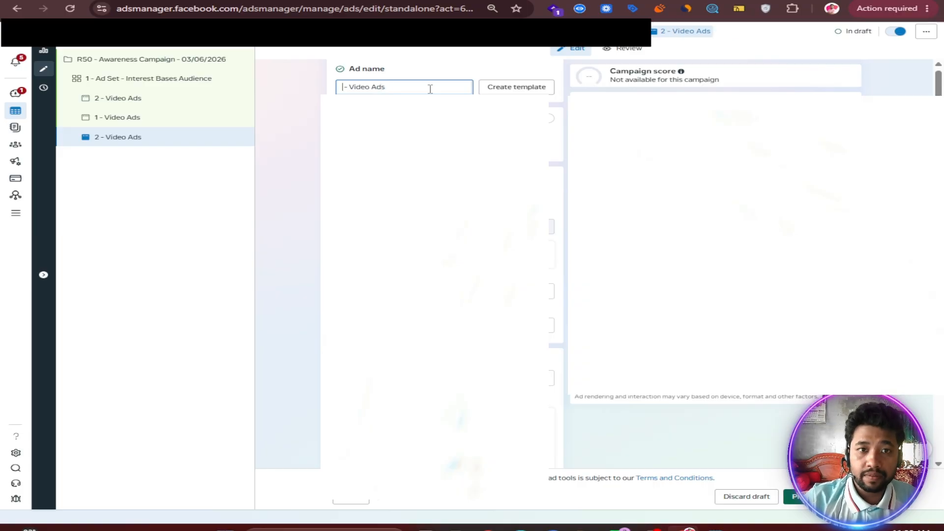
{"action": "type", "text": "3"}
{"action": "left_click", "coordinate": [290, 234]}
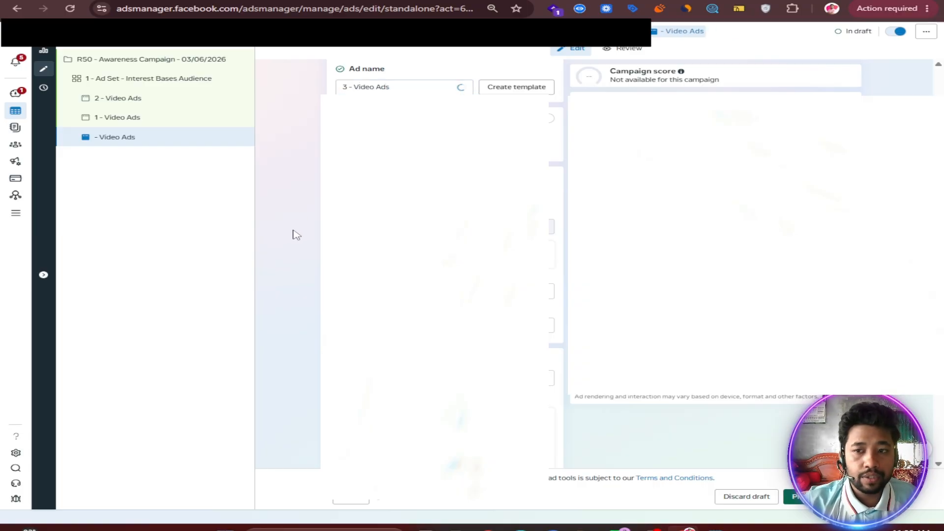
Step: Add the Instagram video of the man in a dark suit standing outdoors as the third ad's media, keeping its text
{"action": "scroll", "coordinate": [294, 229], "scroll_direction": "down", "scroll_amount": 10}
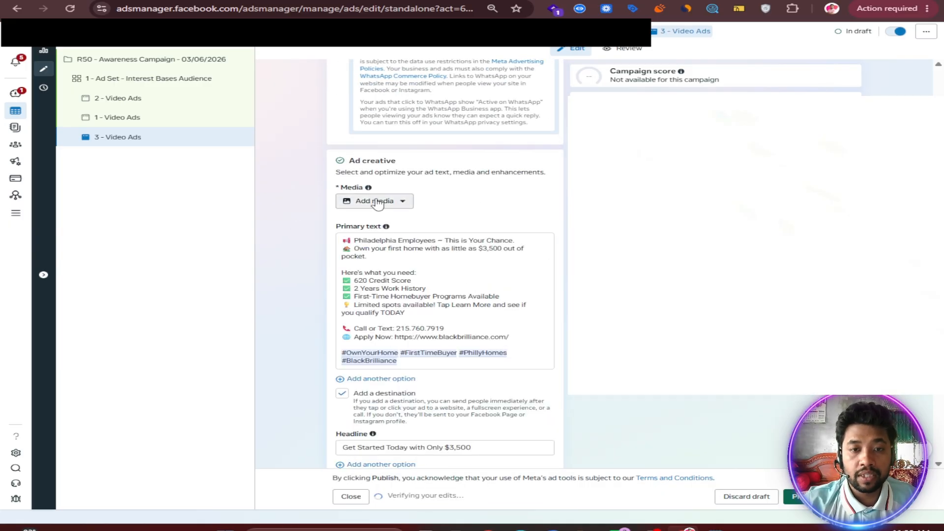
{"action": "left_click", "coordinate": [377, 201]}
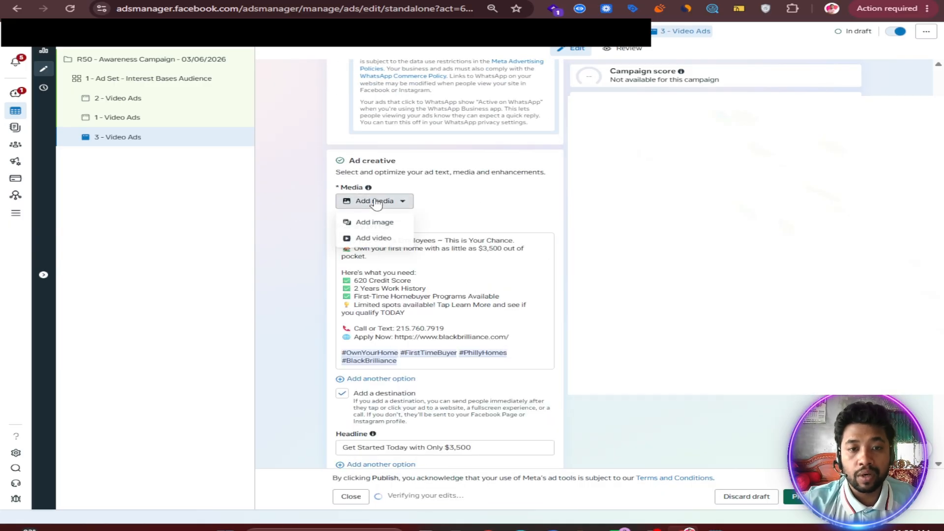
{"action": "left_click", "coordinate": [373, 239]}
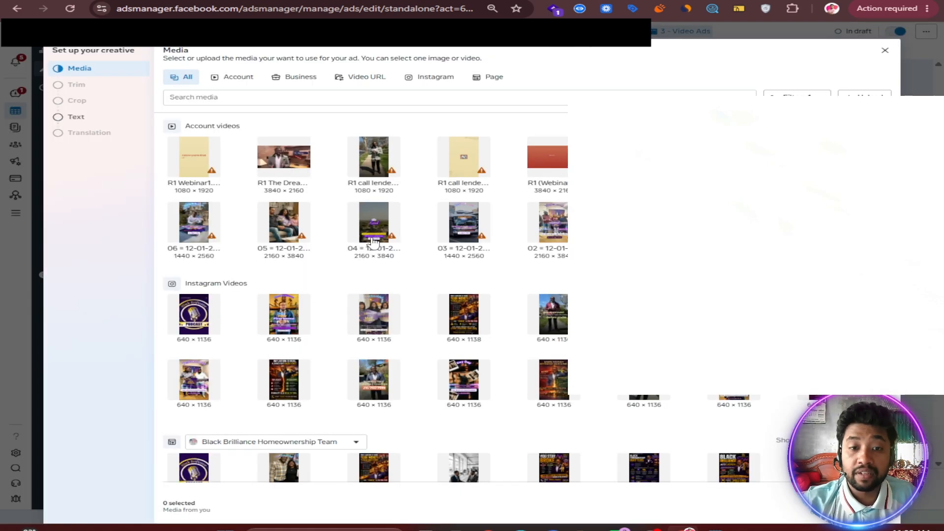
{"action": "scroll", "coordinate": [494, 255], "scroll_direction": "down", "scroll_amount": 1}
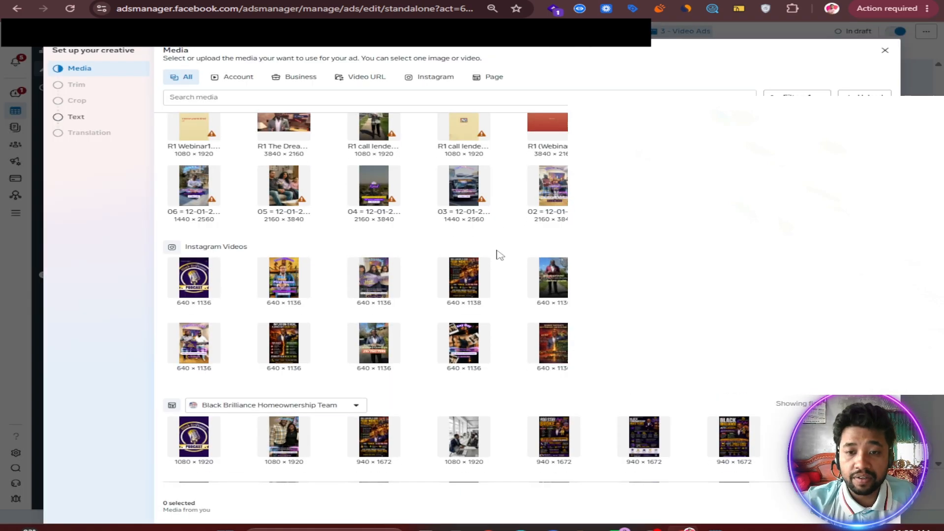
{"action": "left_click", "coordinate": [556, 260]}
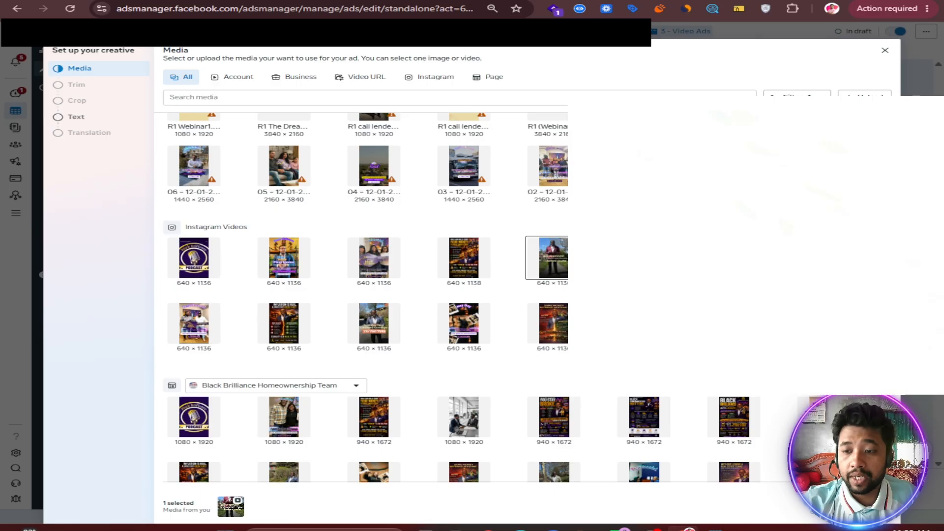
{"action": "left_click", "coordinate": [877, 507]}
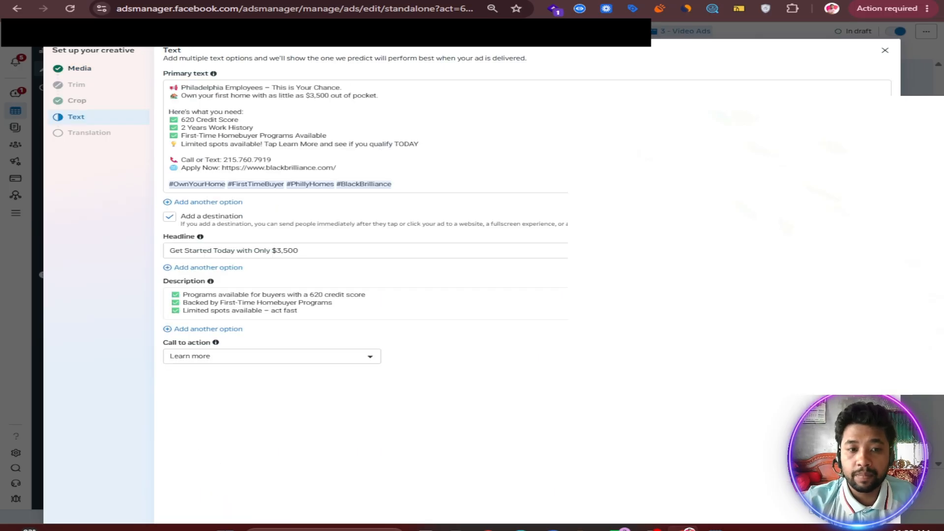
{"action": "left_click", "coordinate": [878, 507]}
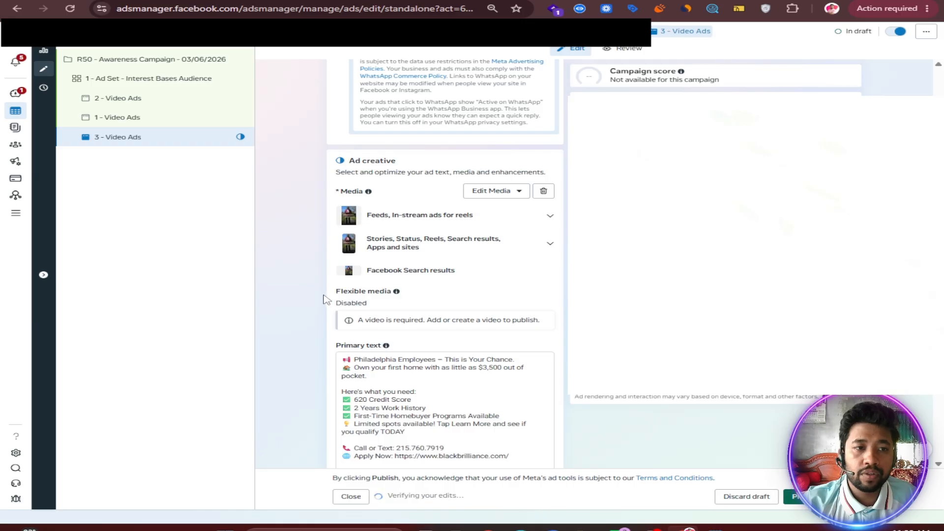
{"action": "scroll", "coordinate": [319, 296], "scroll_direction": "down", "scroll_amount": 5}
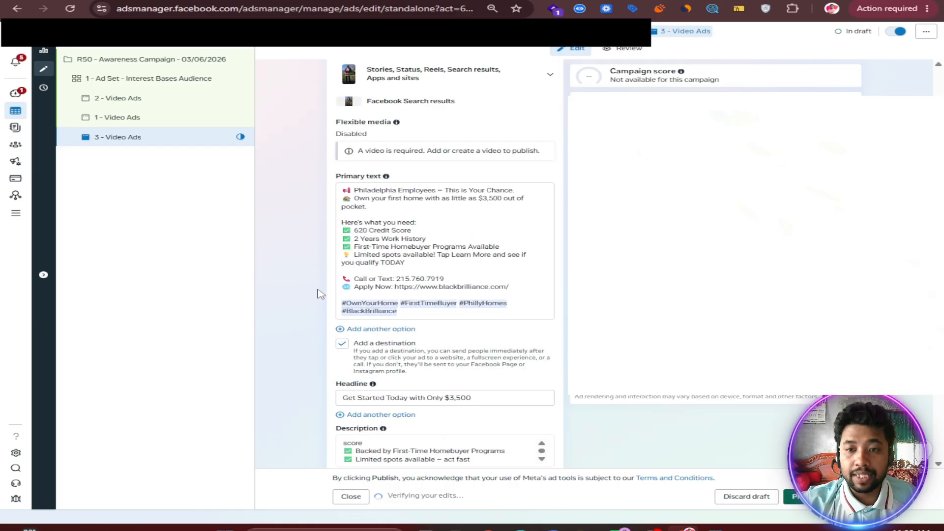
{"action": "scroll", "coordinate": [317, 293], "scroll_direction": "up", "scroll_amount": 2}
{"action": "scroll", "coordinate": [309, 291], "scroll_direction": "up", "scroll_amount": 2}
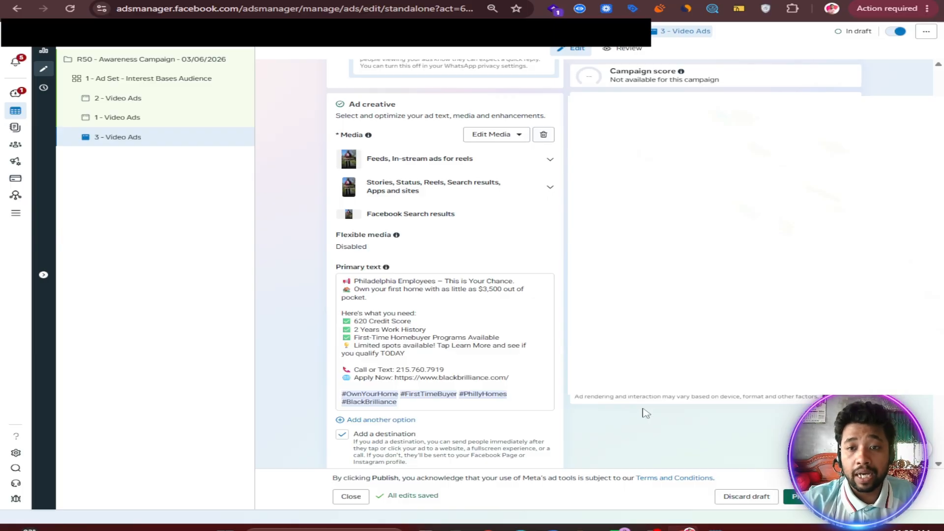
{"action": "scroll", "coordinate": [474, 390], "scroll_direction": "down", "scroll_amount": 3}
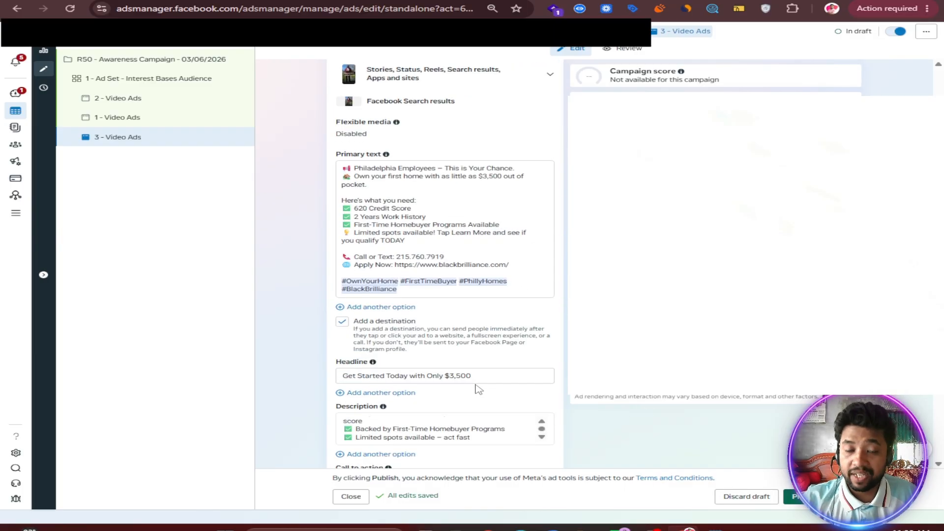